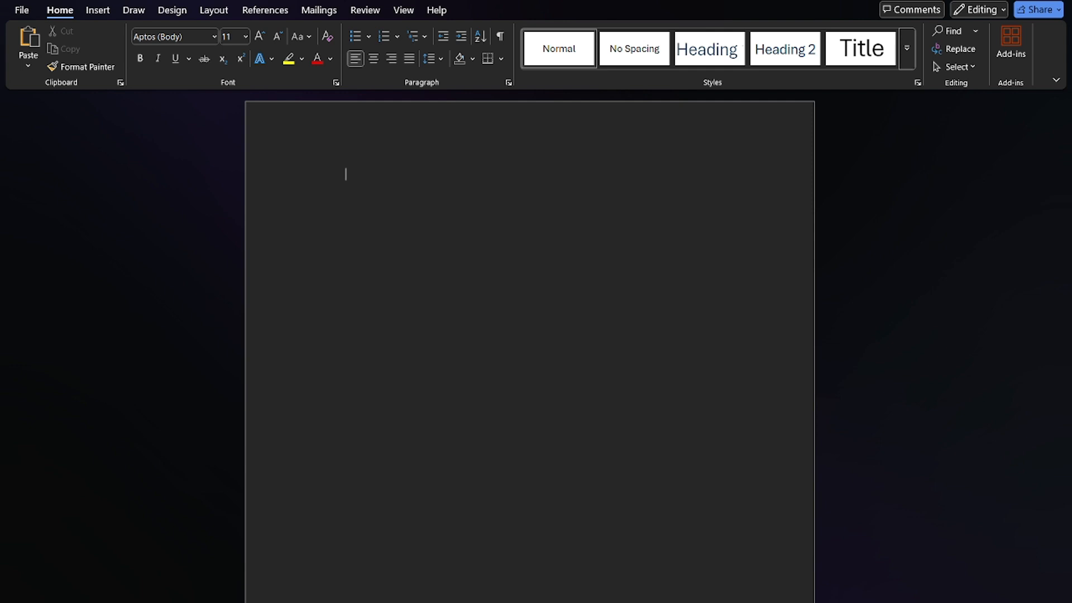
Write the title "Quick Survey" in Aptos Display at size 20 and leave empty space below it
{"action": "left_click", "coordinate": [216, 35]}
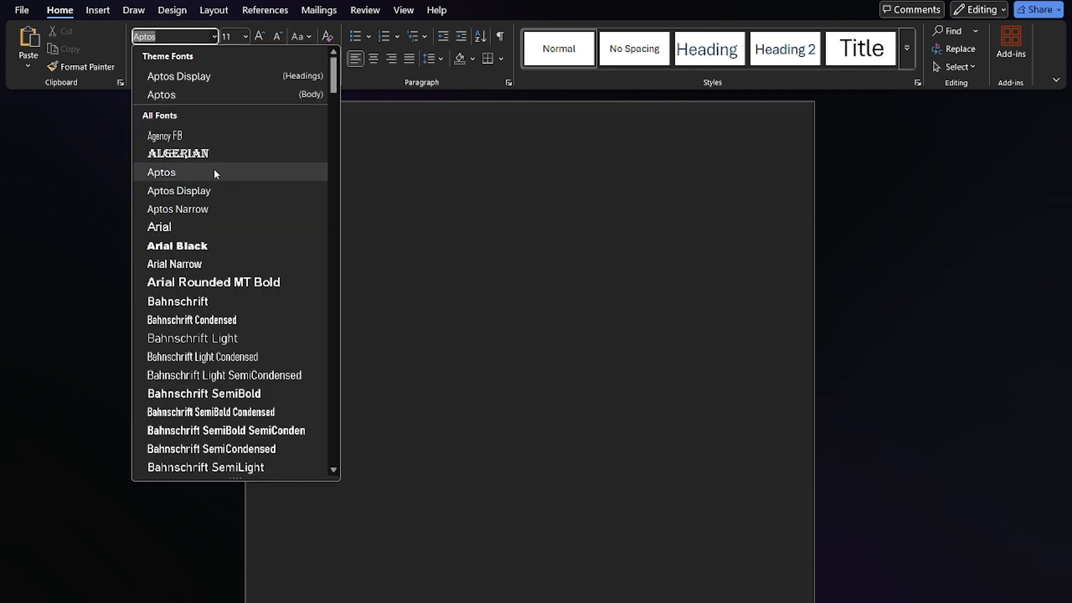
{"action": "left_click", "coordinate": [216, 185]}
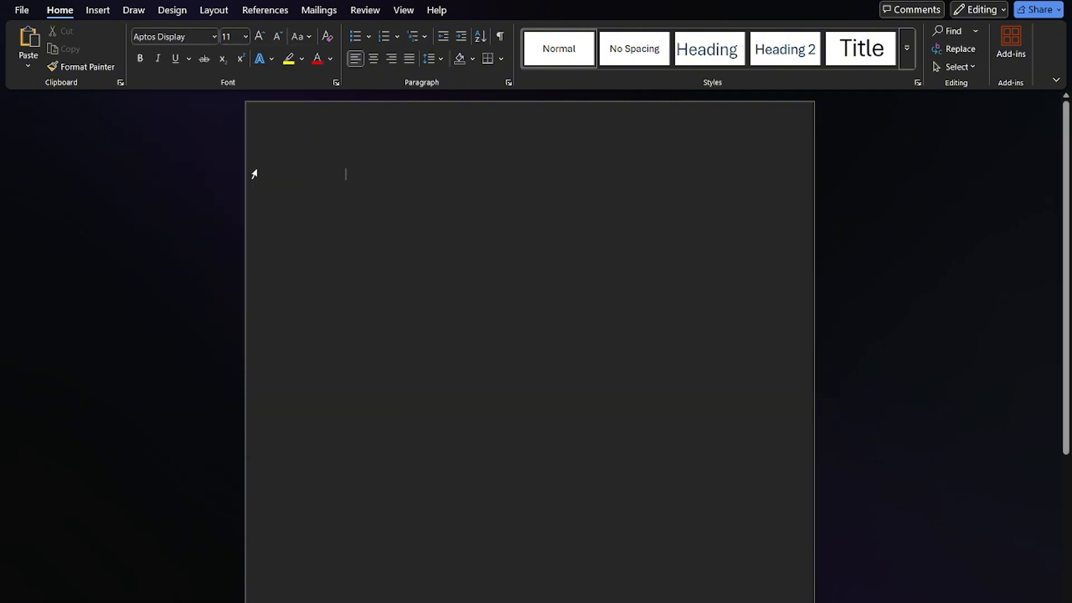
{"action": "left_click", "coordinate": [240, 37]}
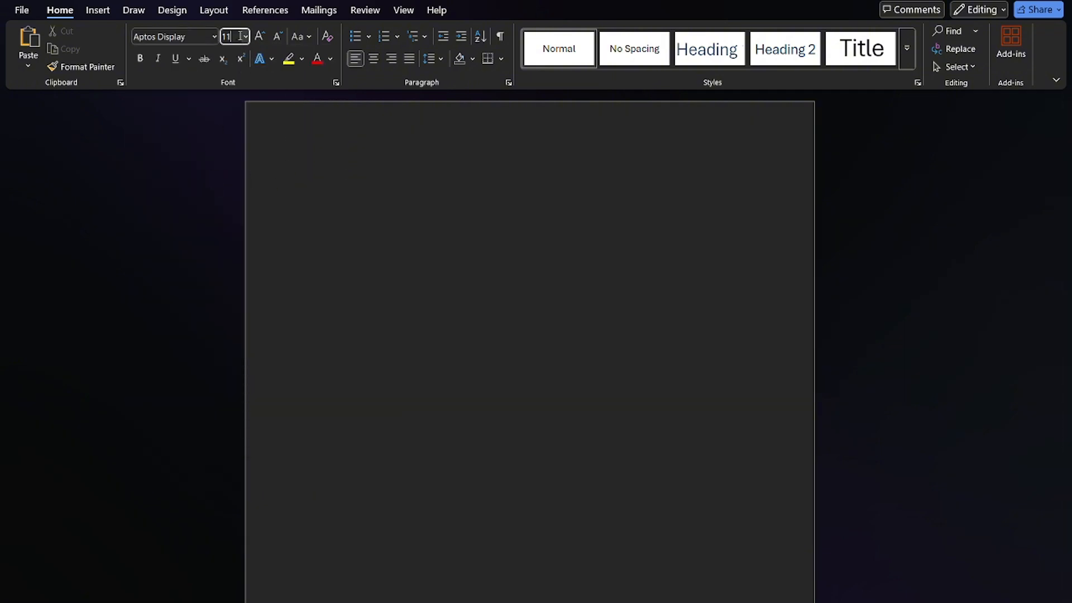
{"action": "left_click", "coordinate": [246, 37]}
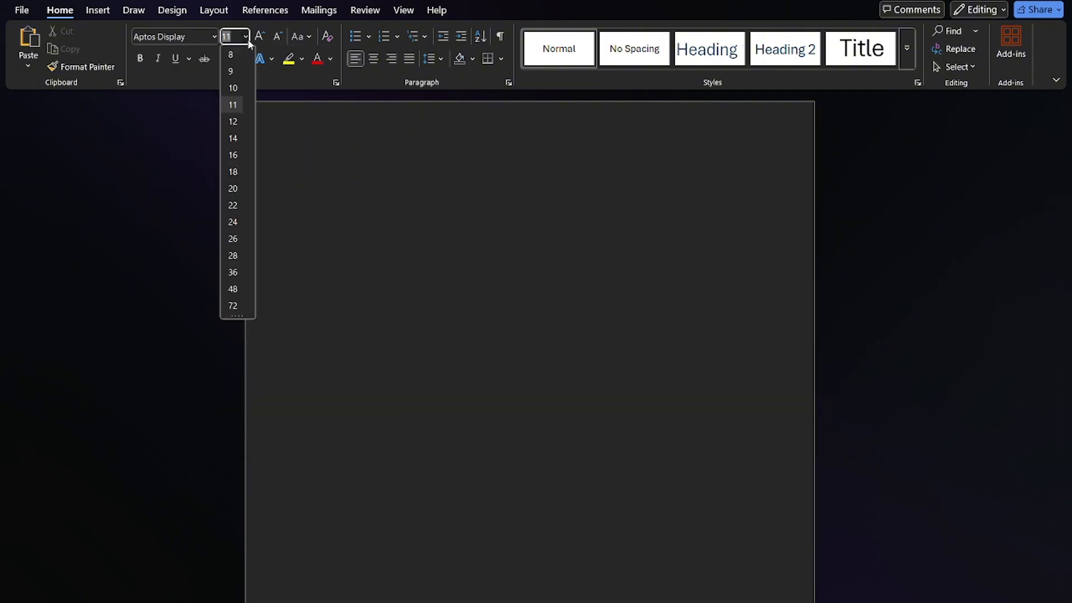
{"action": "left_click", "coordinate": [240, 183]}
{"action": "type", "text": "Quick Survey"}
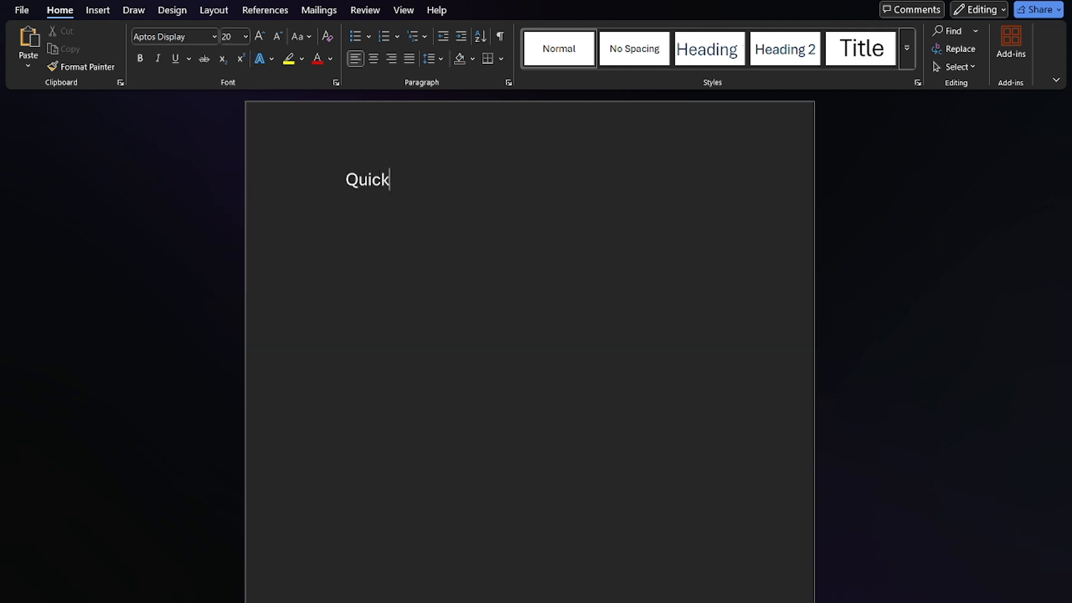
{"action": "key", "text": "Return"}
{"action": "key", "text": "Return"}
{"action": "key", "text": "Return"}
{"action": "key", "text": "BackSpace"}
{"action": "key", "text": "BackSpace"}
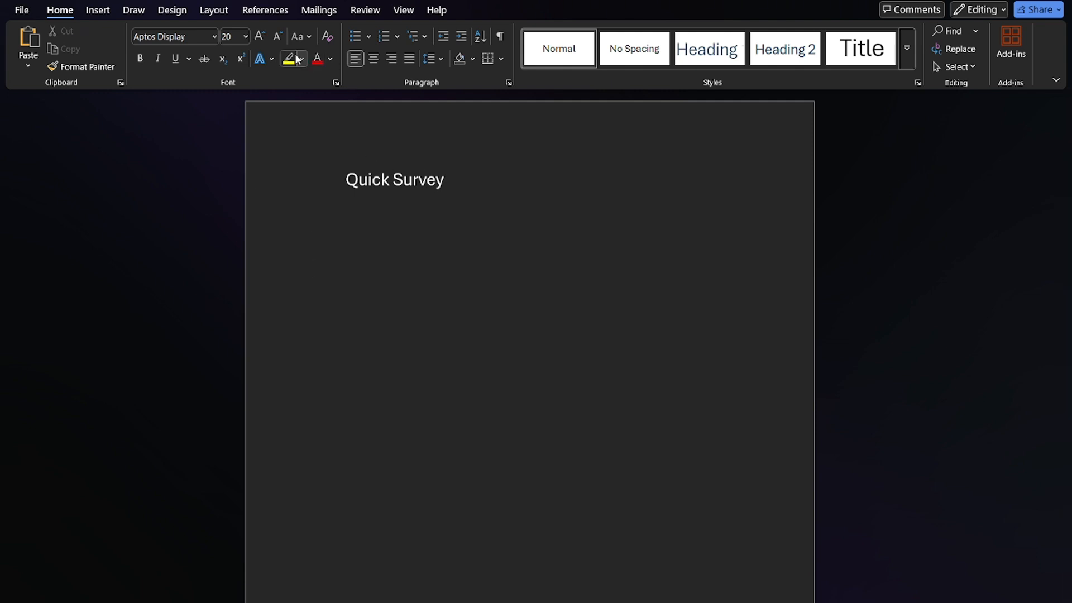
Reduce the font size to 12 and write the question "Respondents age:" below the title
{"action": "left_click", "coordinate": [212, 37]}
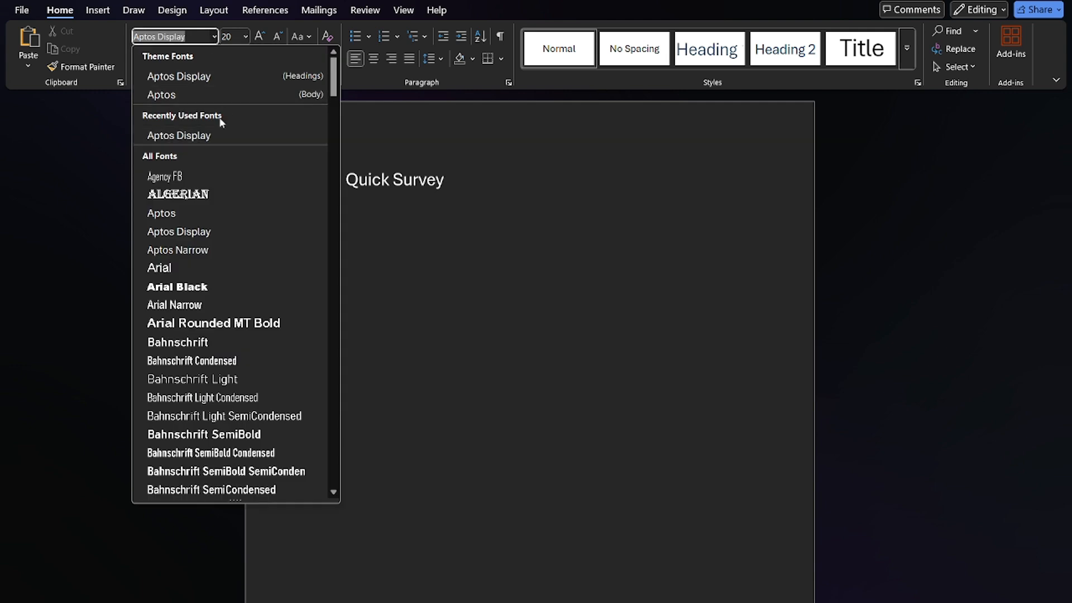
{"action": "left_click", "coordinate": [259, 37]}
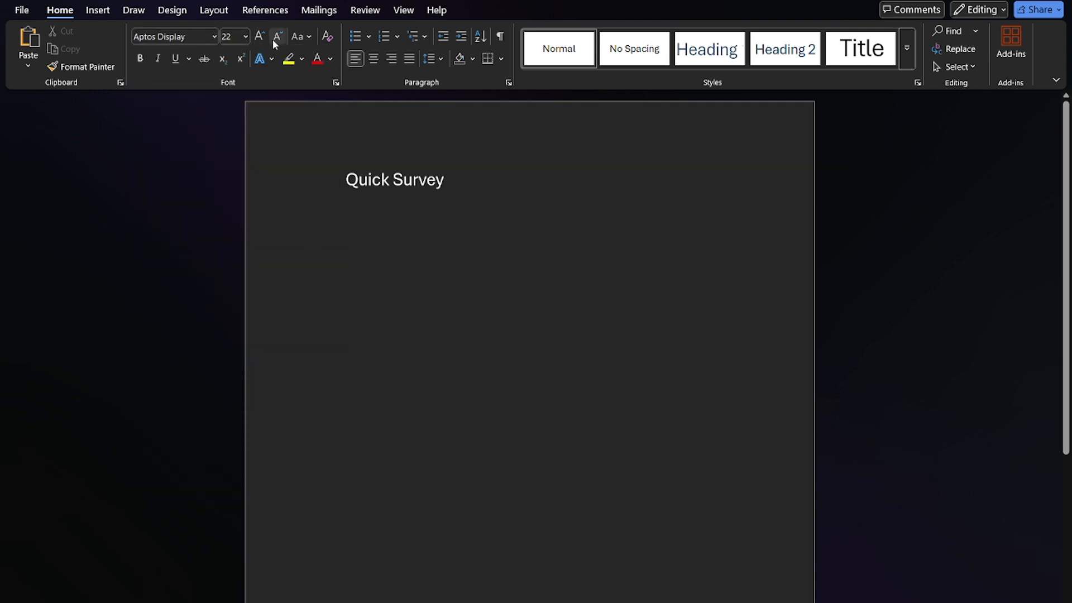
{"action": "left_click", "coordinate": [276, 41]}
{"action": "left_click", "coordinate": [277, 40]}
{"action": "type", "text": "Respo"}
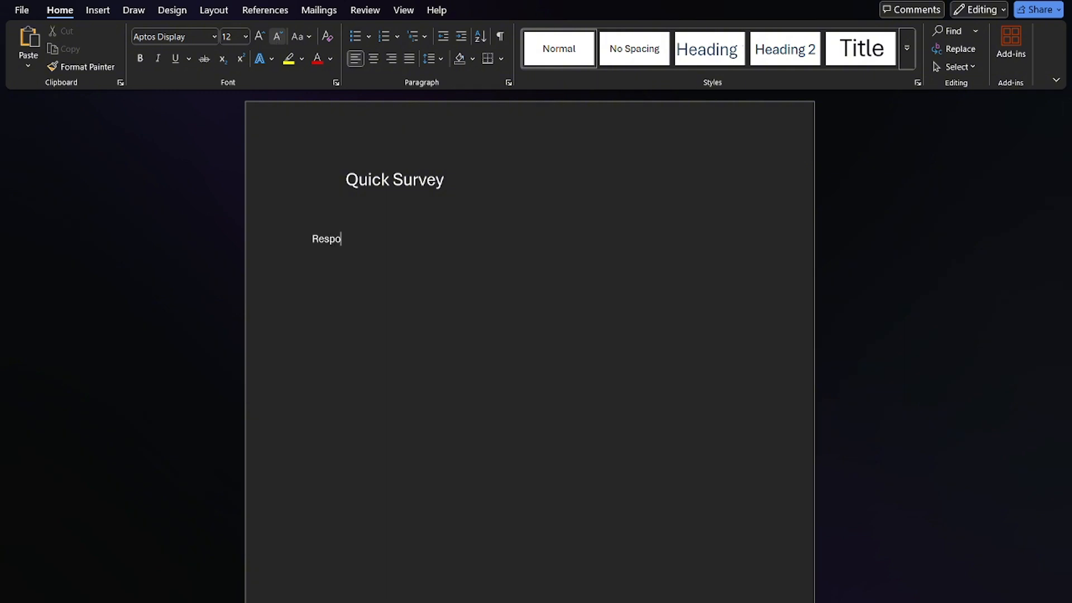
{"action": "type", "text": "ndents age\""}
{"action": "key", "text": "BackSpace"}
{"action": "type", "text": ":18"}
Add the first age option, "15-20 years old", on its own line under the question
{"action": "key", "text": "BackSpace"}
{"action": "type", "text": "5-20 years old"}
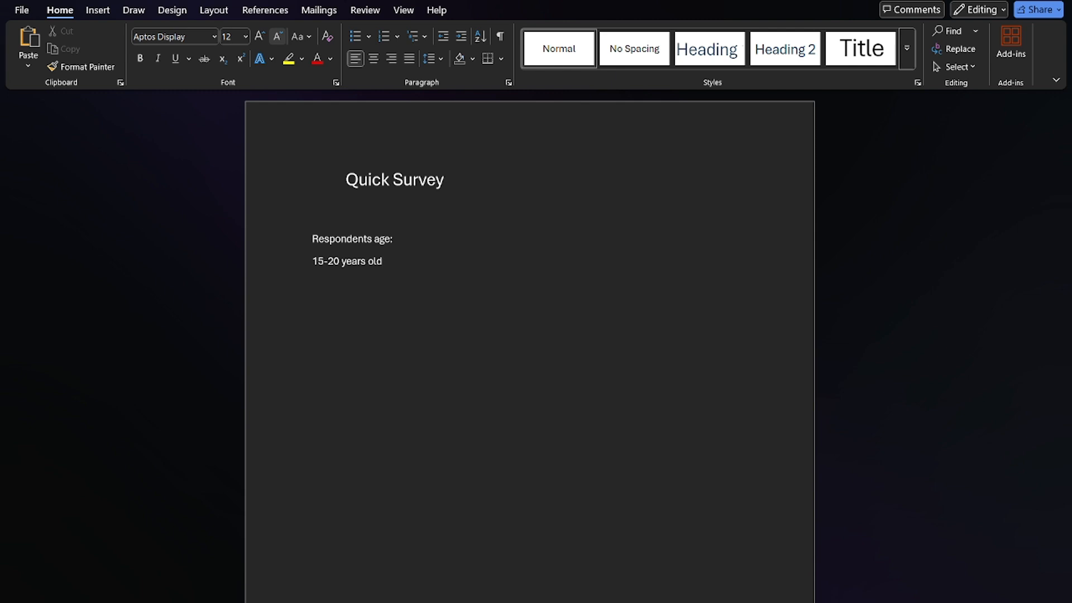
{"action": "key", "text": "Return"}
Add the age options "21-25 years old" and "26-30 years old" on separate lines
{"action": "type", "text": "20-25 years old"}
{"action": "key", "text": "BackSpace"}
{"action": "type", "text": "1-25 years old 26-30 year"}
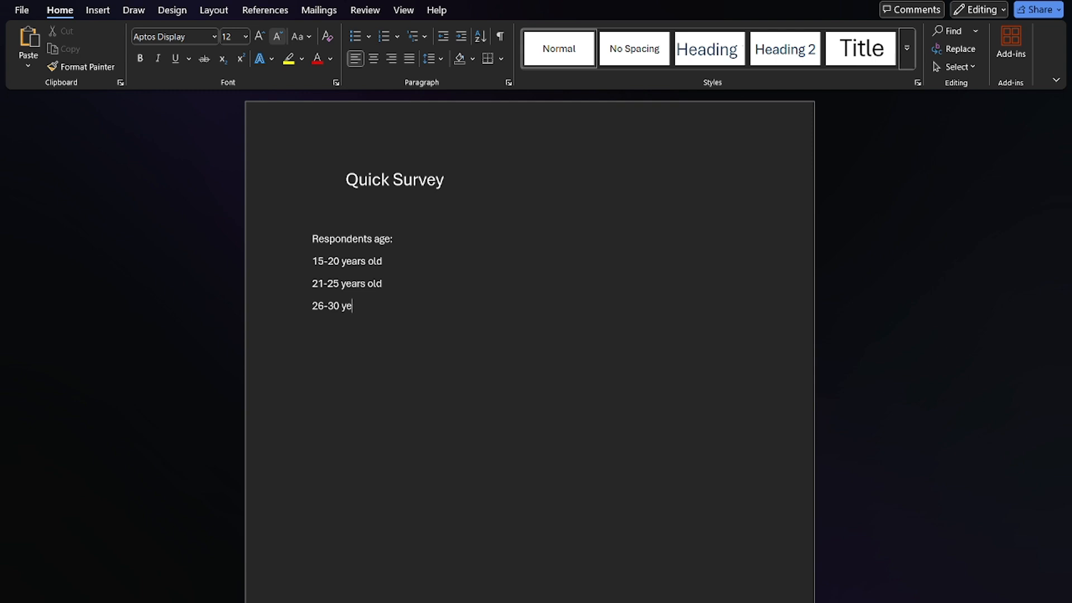
{"action": "type", "text": "s old "}
{"action": "type", "text": "30"}
{"action": "type", "text": " and"}
Add the last age option, "31 and above years old", on a new line
{"action": "key", "text": "BackSpace"}
{"action": "key", "text": "BackSpace"}
{"action": "key", "text": "BackSpace"}
{"action": "key", "text": "BackSpace"}
{"action": "key", "text": "BackSpace"}
{"action": "type", "text": "1"}
{"action": "key", "text": "BackSpace"}
{"action": "key", "text": "BackSpace"}
{"action": "type", "text": "1 and above years old"}
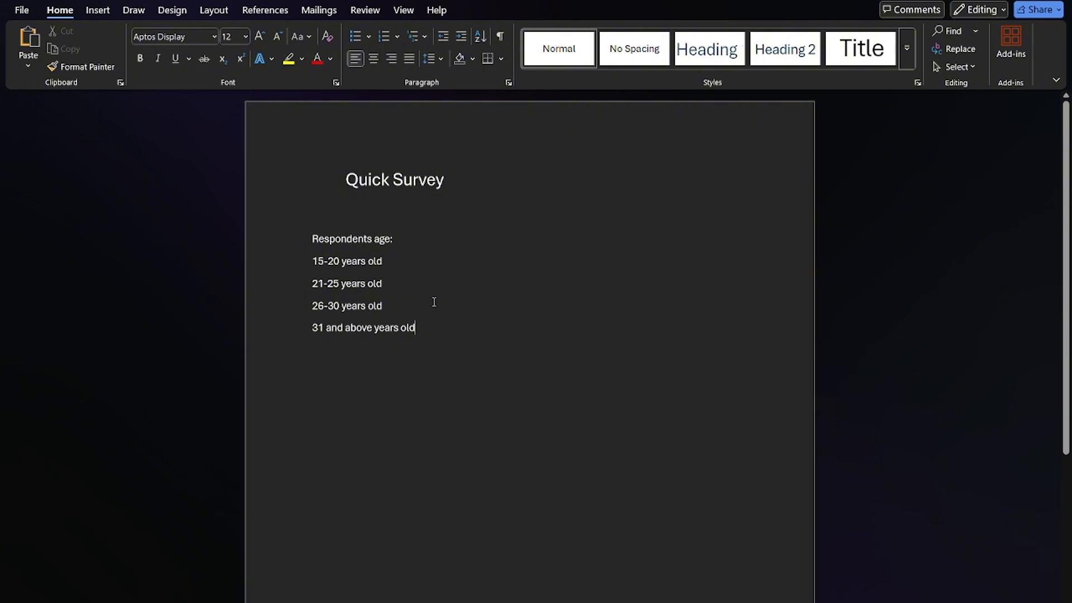
Make the "Respondents age:" line bold
{"action": "triple_click", "coordinate": [407, 237]}
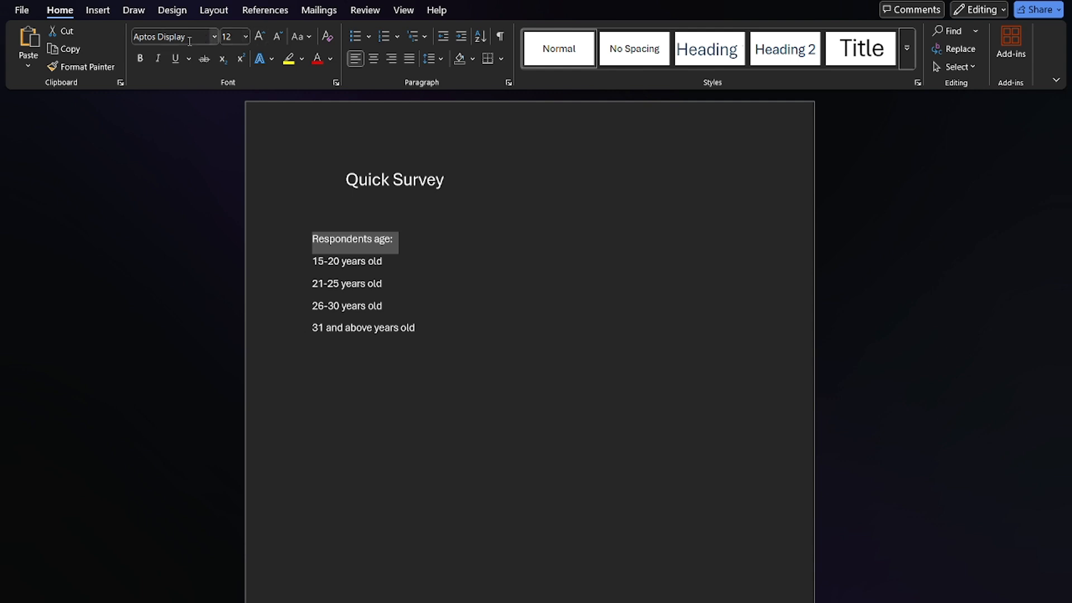
{"action": "left_click", "coordinate": [140, 58]}
{"action": "left_click", "coordinate": [550, 393]}
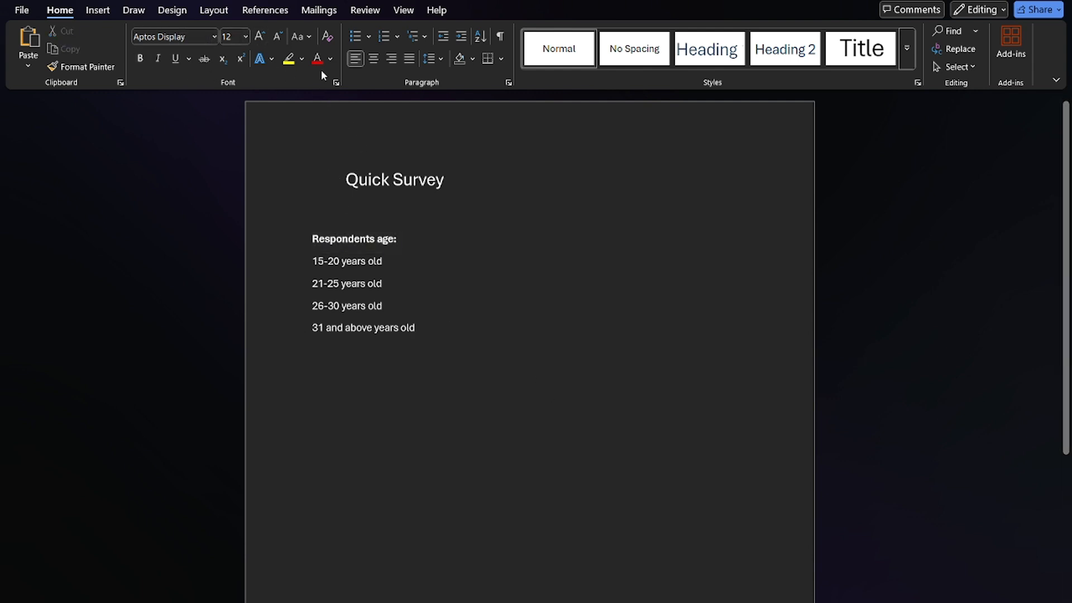
Enable the Developer tab among the main tabs in the ribbon customization options
{"action": "right_click", "coordinate": [494, 78]}
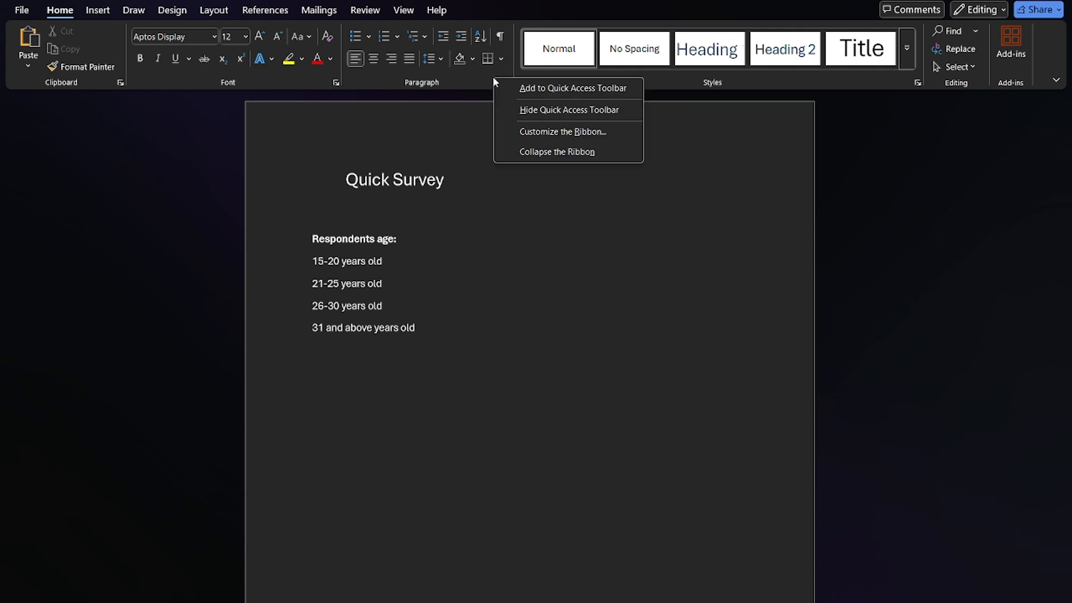
{"action": "left_click", "coordinate": [559, 133]}
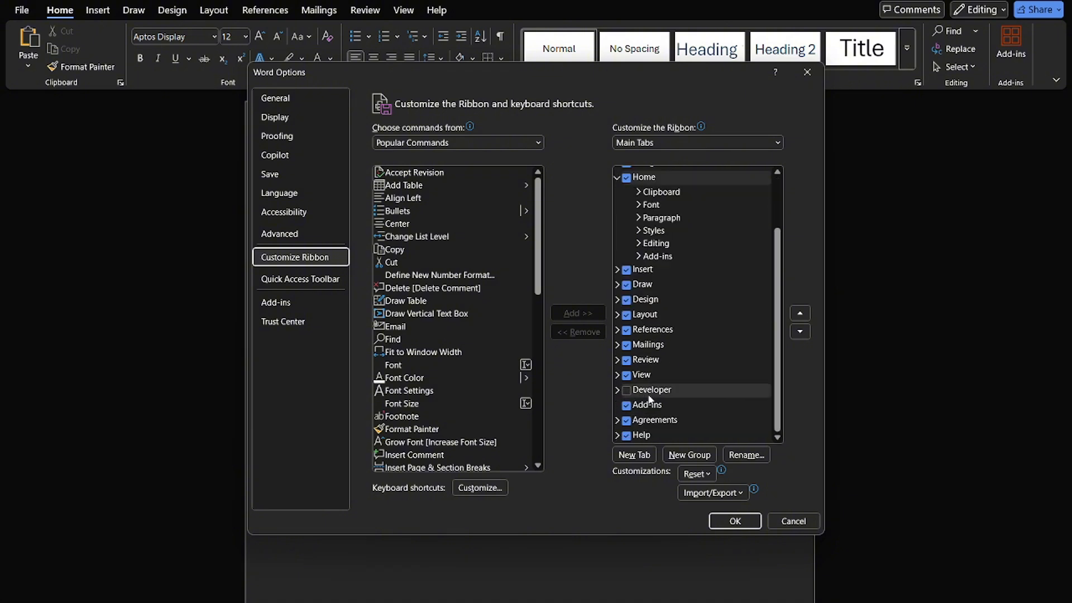
{"action": "left_click", "coordinate": [627, 390]}
{"action": "left_click", "coordinate": [736, 522]}
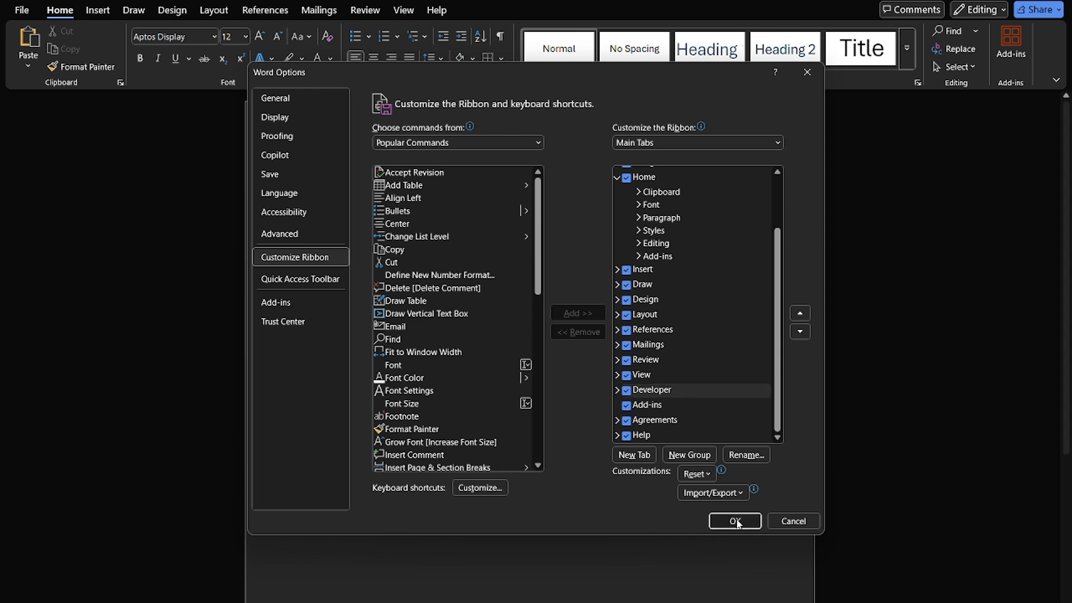
Insert a check box content control in front of each of the four age options
{"action": "left_click", "coordinate": [455, 12]}
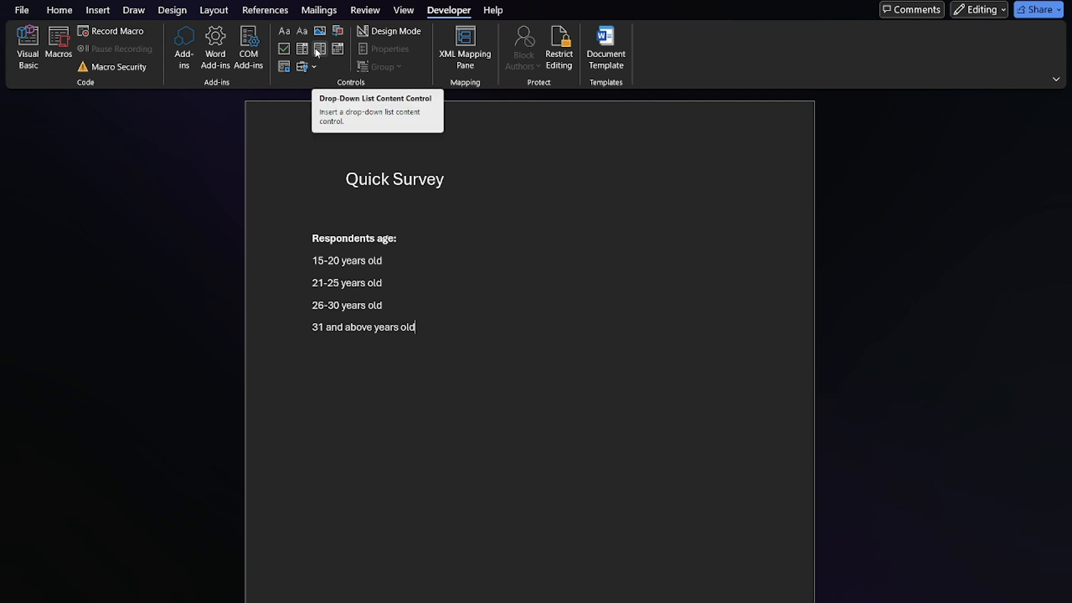
{"action": "left_click", "coordinate": [312, 261]}
{"action": "left_click", "coordinate": [284, 49]}
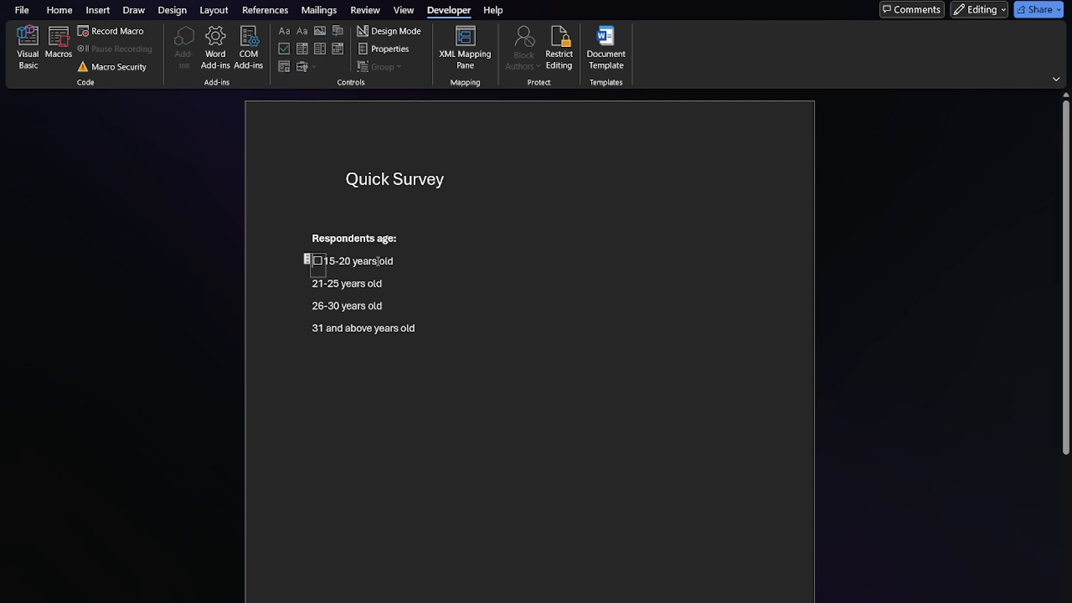
{"action": "left_click", "coordinate": [311, 284]}
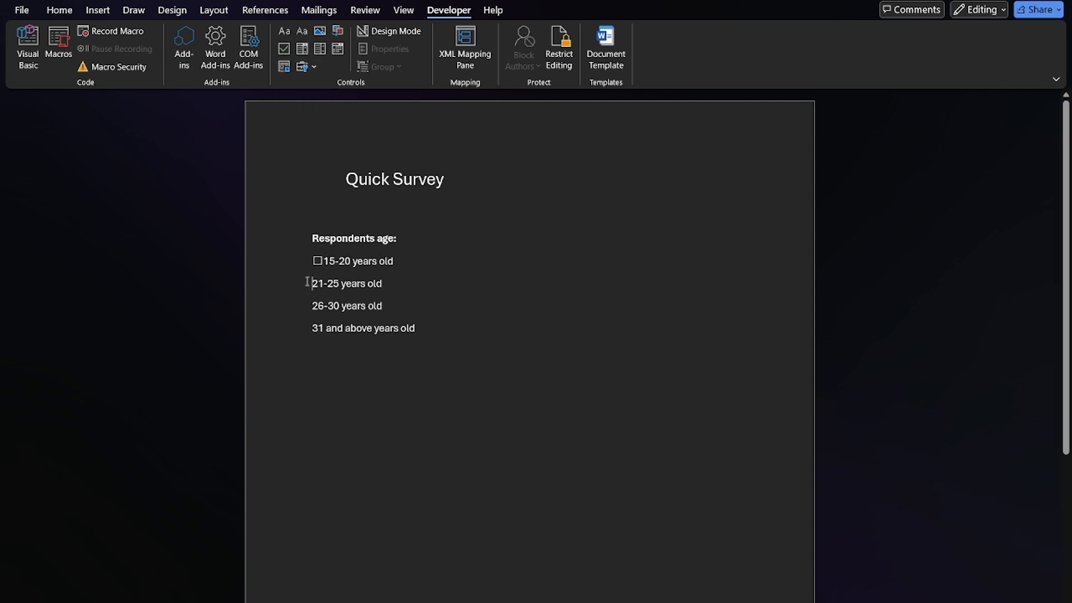
{"action": "left_click", "coordinate": [285, 49]}
{"action": "left_click", "coordinate": [311, 307]}
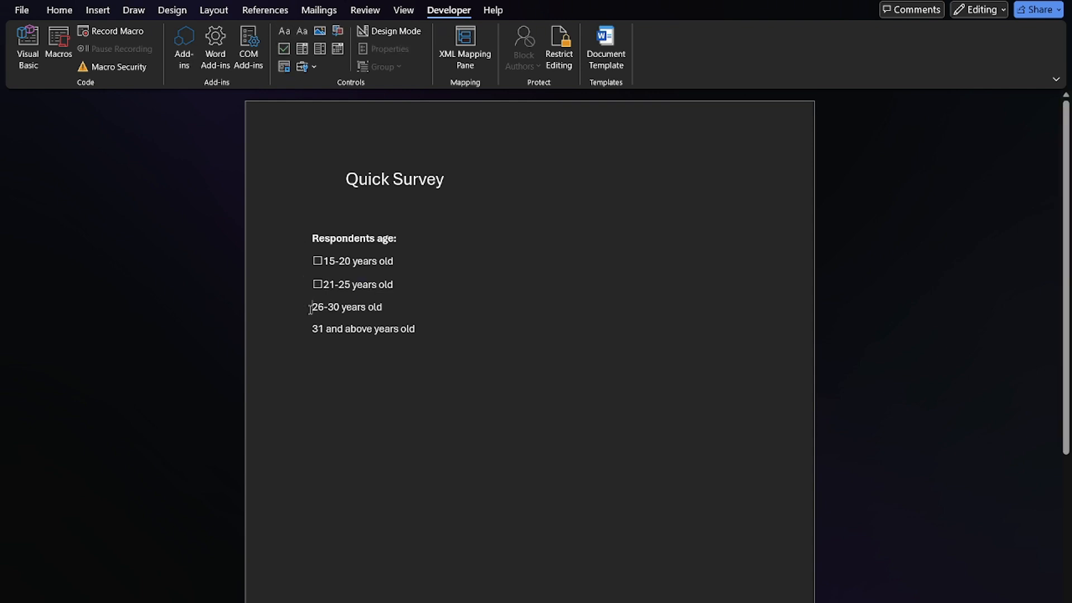
{"action": "left_click", "coordinate": [284, 48]}
{"action": "left_click", "coordinate": [310, 330]}
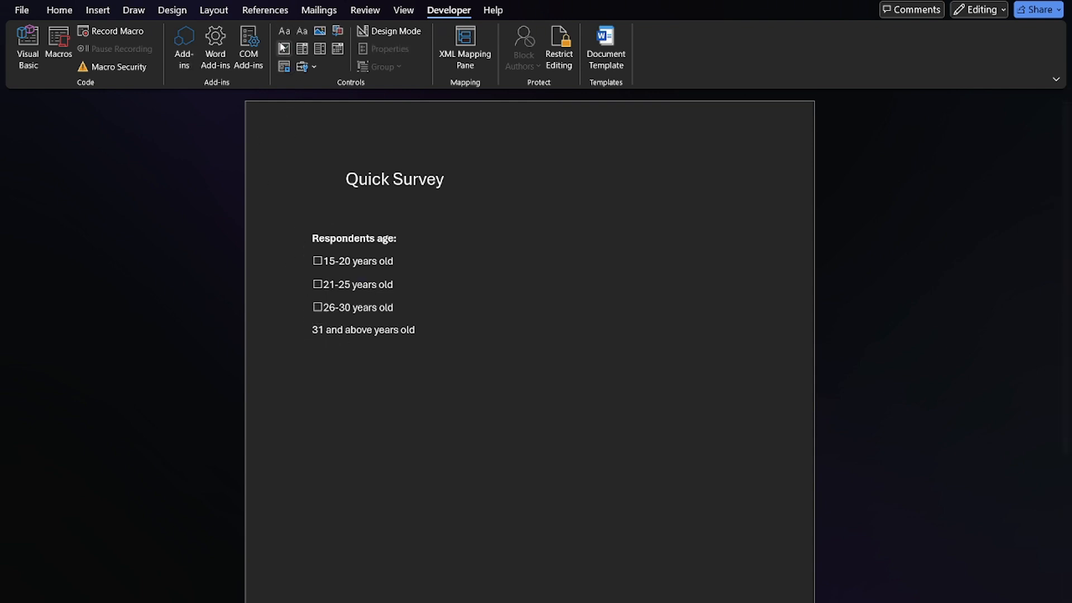
{"action": "left_click", "coordinate": [284, 48]}
Insert a drop-down list content control below the age options, leaving an empty line between them
{"action": "left_click", "coordinate": [442, 371]}
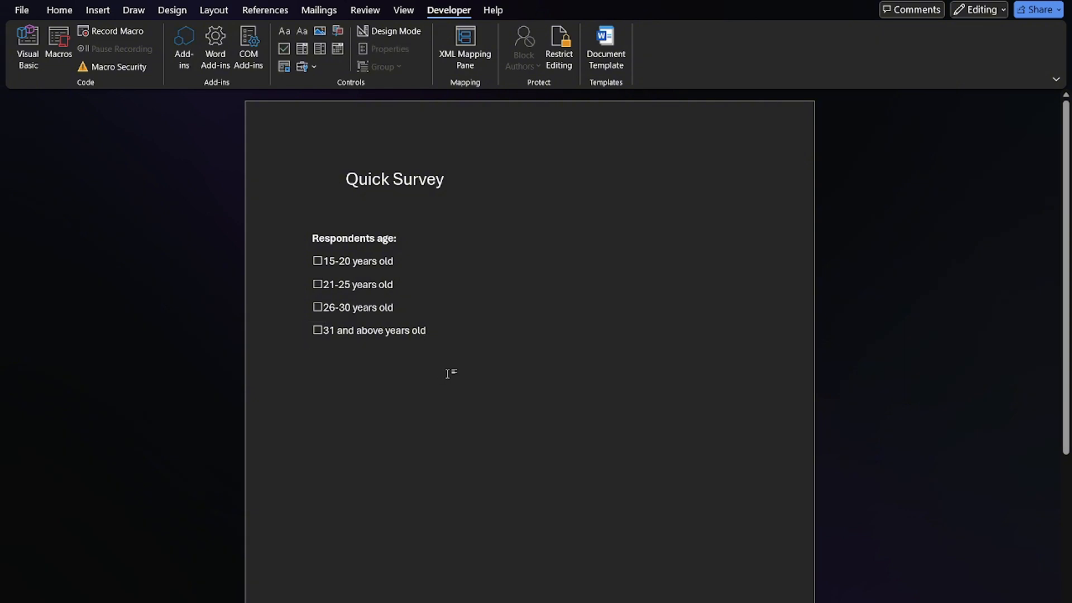
{"action": "key", "text": "Return"}
{"action": "key", "text": "Return"}
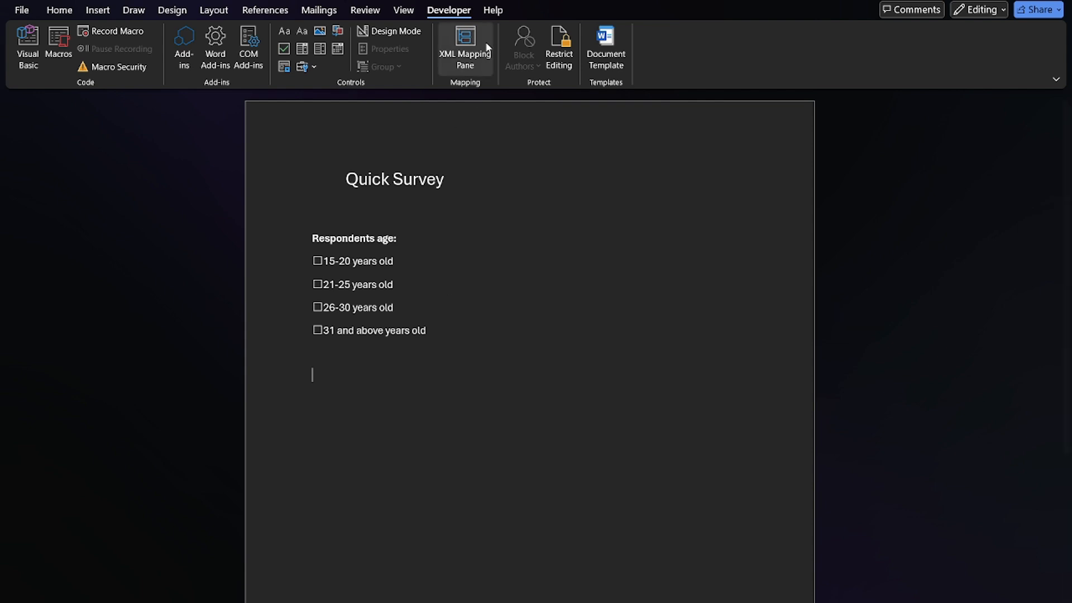
{"action": "left_click", "coordinate": [319, 52]}
Examine the new drop-down list's selectable items and the commands available for the content control
{"action": "left_click", "coordinate": [392, 383]}
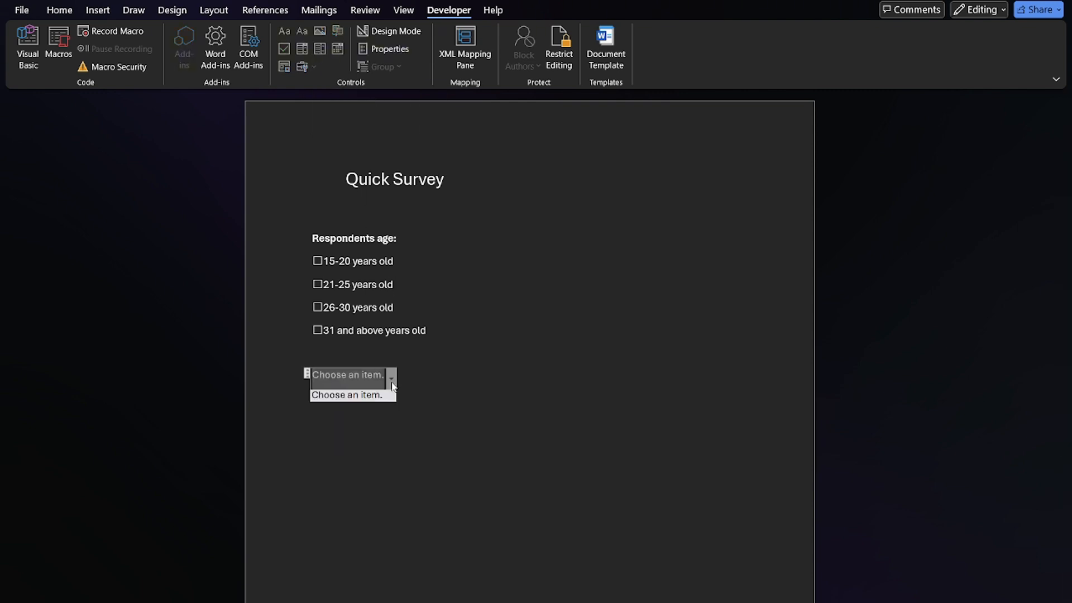
{"action": "left_click", "coordinate": [364, 399]}
{"action": "left_click", "coordinate": [392, 384]}
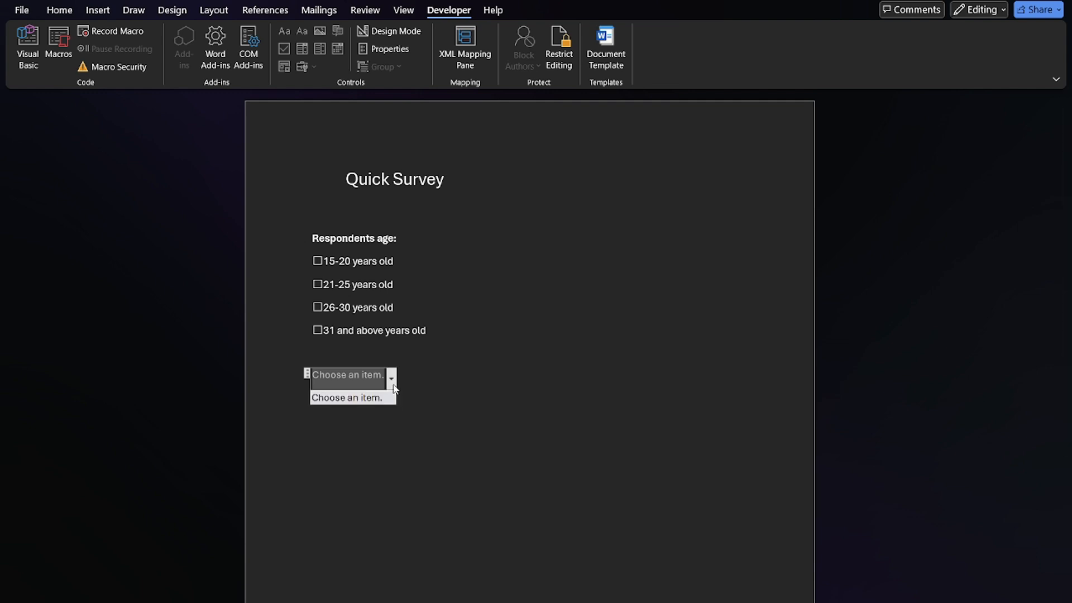
{"action": "left_click", "coordinate": [361, 377]}
{"action": "left_click", "coordinate": [400, 377]}
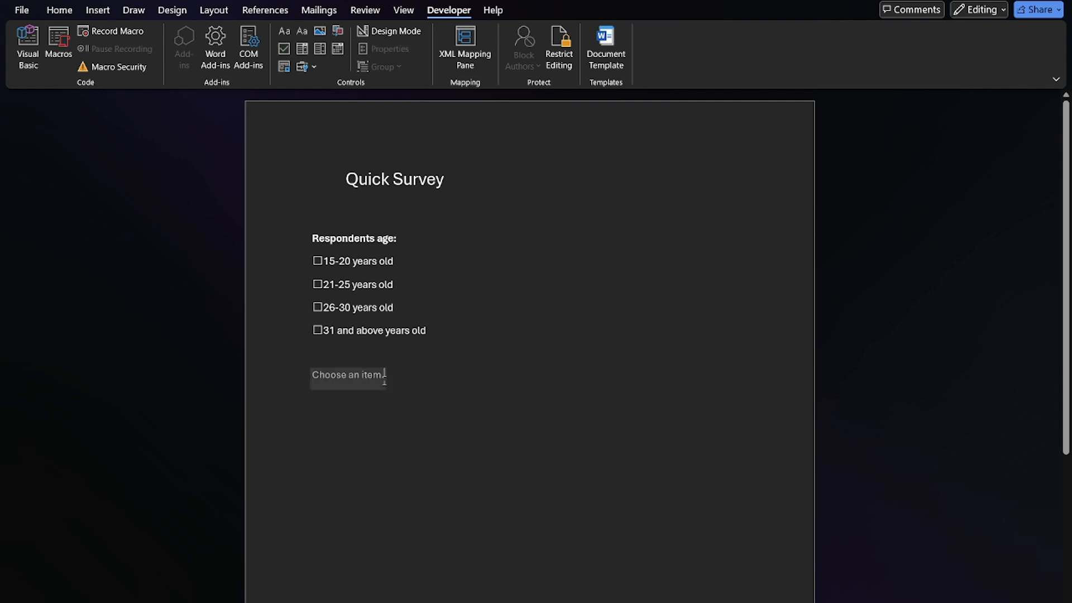
{"action": "left_click", "coordinate": [384, 375]}
{"action": "left_click", "coordinate": [392, 379]}
{"action": "left_click", "coordinate": [365, 396]}
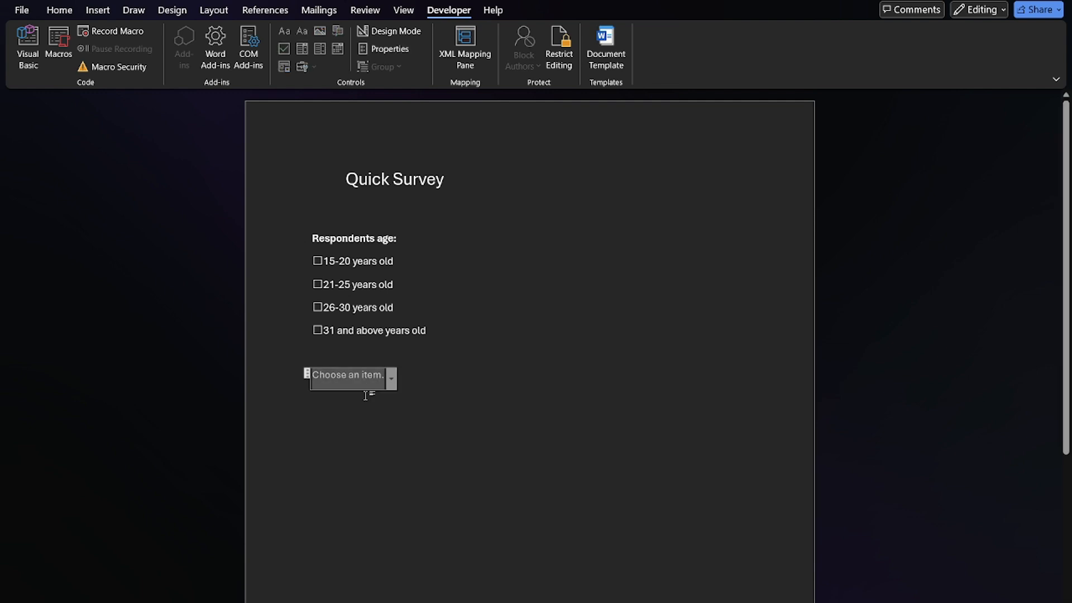
{"action": "right_click", "coordinate": [374, 381]}
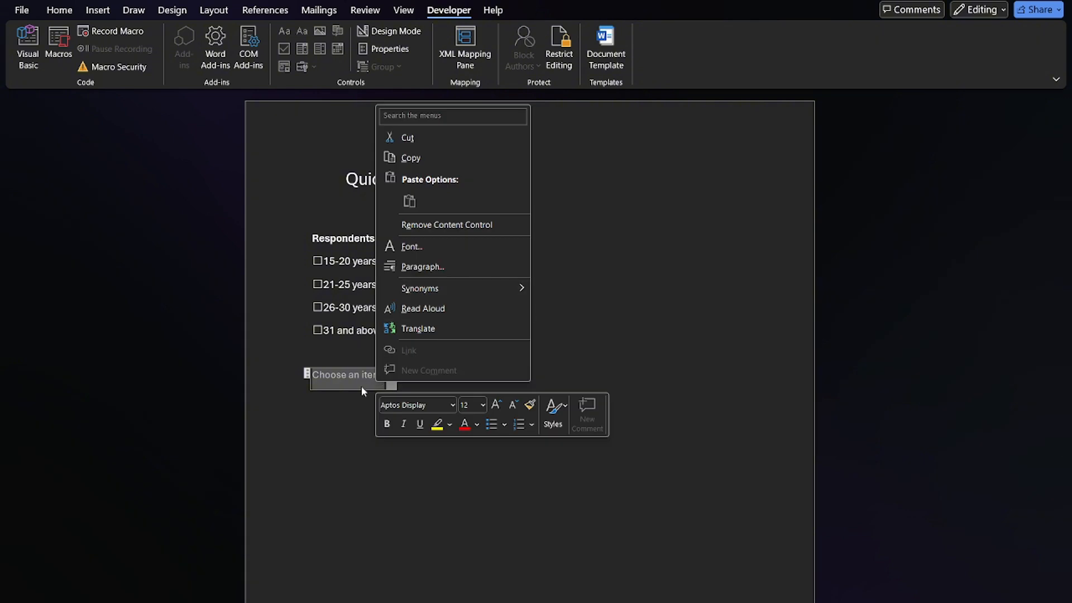
{"action": "left_click", "coordinate": [353, 392]}
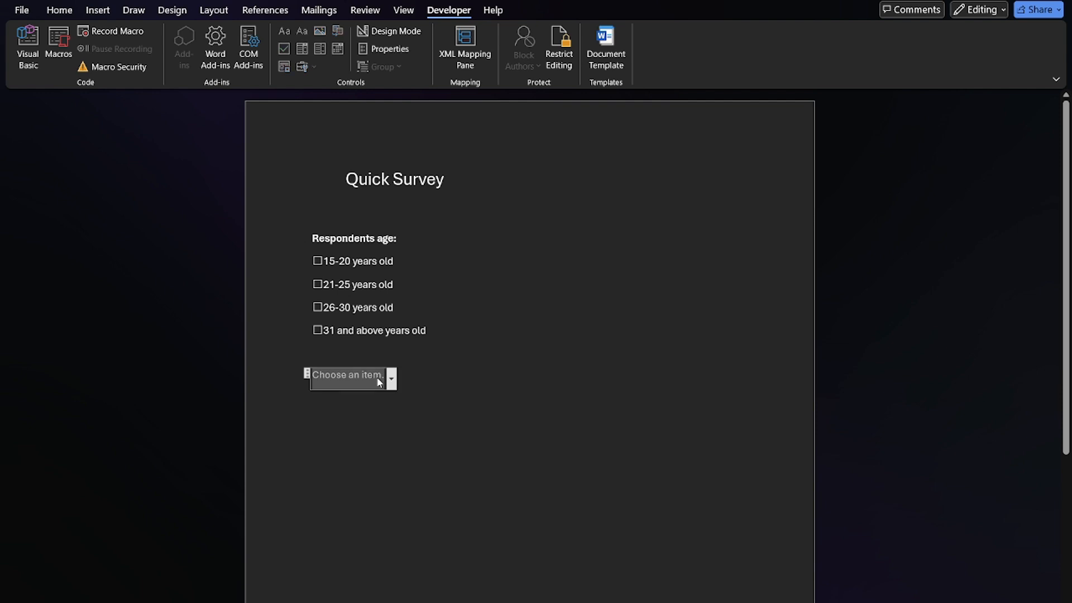
{"action": "left_click", "coordinate": [393, 379]}
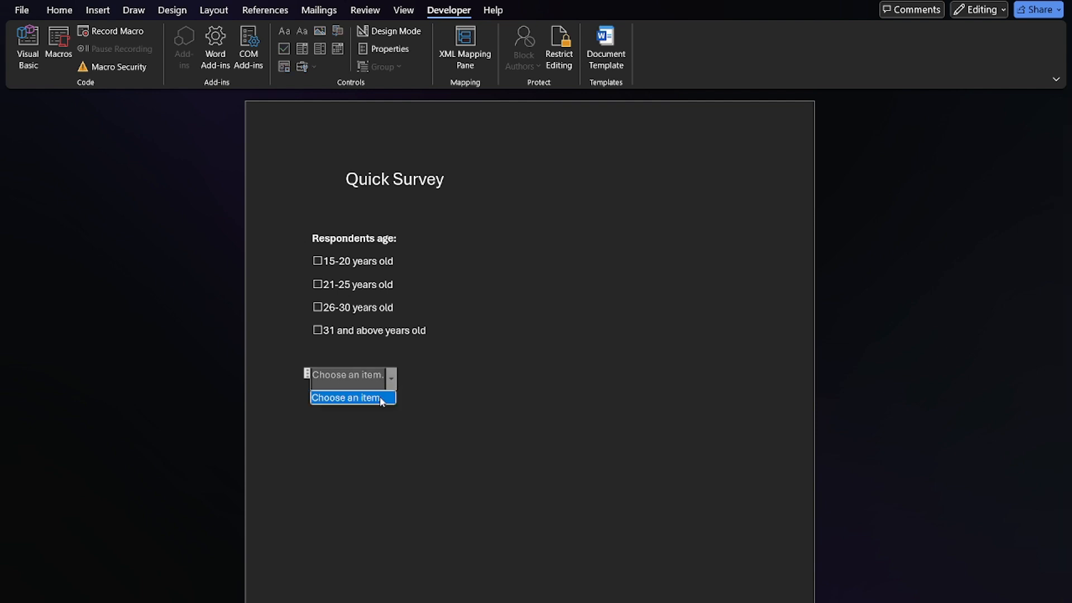
{"action": "left_click", "coordinate": [314, 379]}
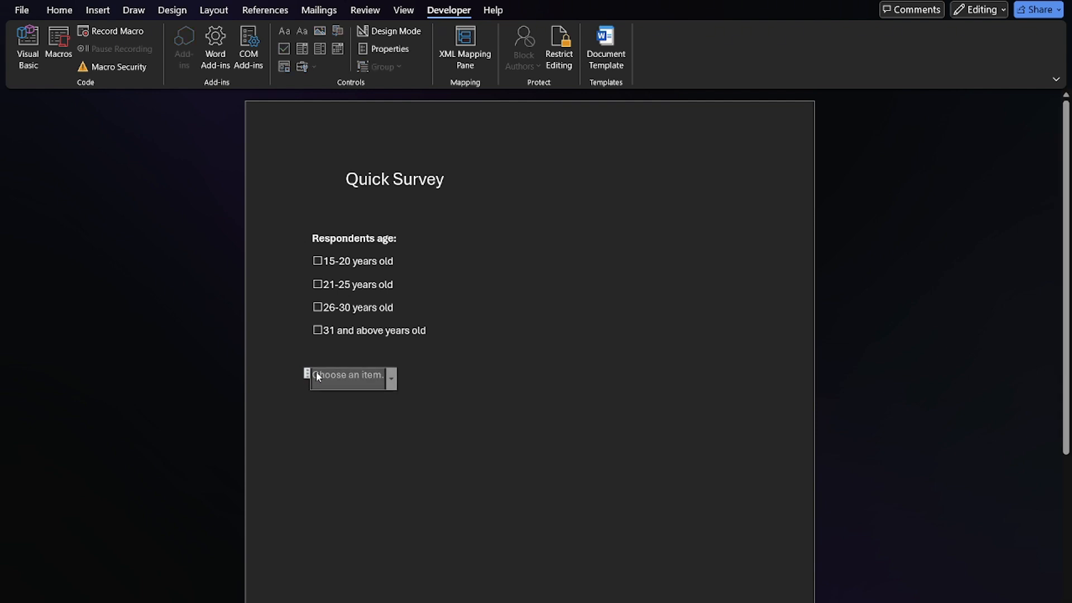
{"action": "right_click", "coordinate": [334, 377]}
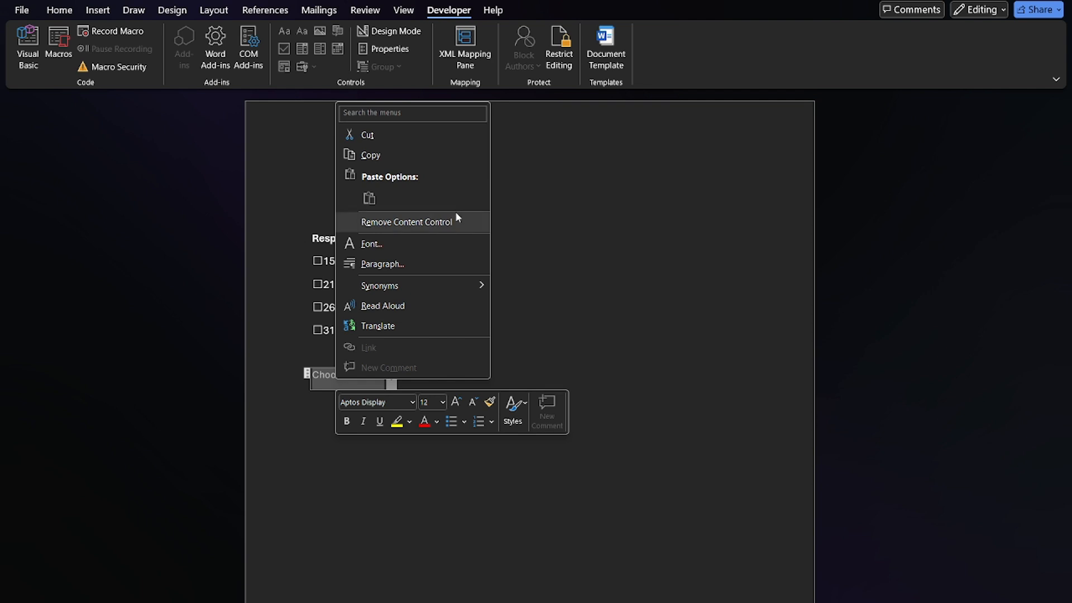
{"action": "left_click", "coordinate": [588, 330]}
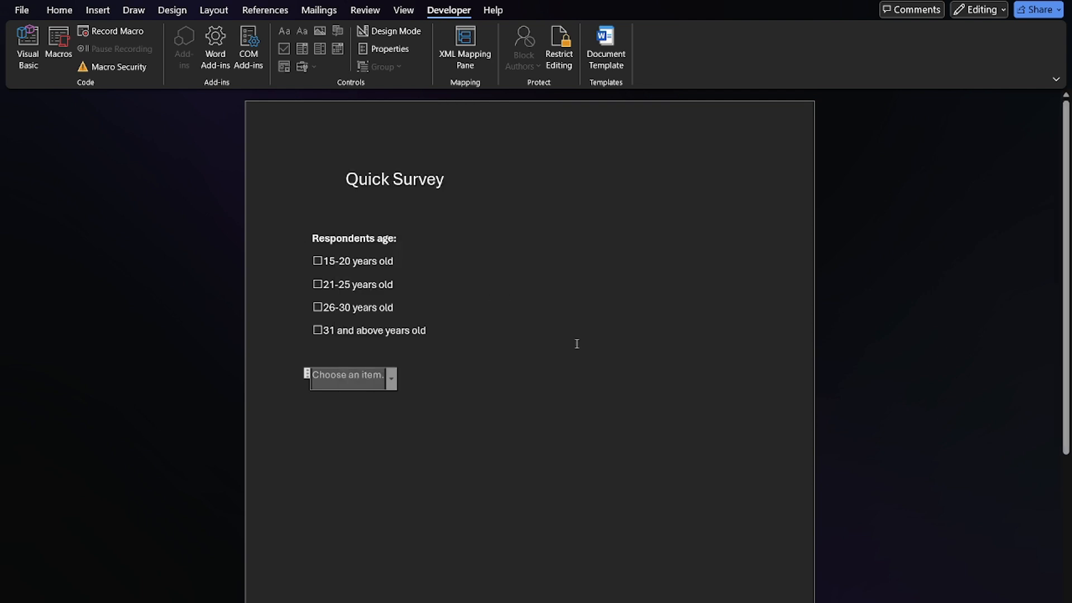
Open the properties of the drop-down list content control below the age options and add the choice "Doctor"
{"action": "left_click", "coordinate": [485, 389]}
{"action": "left_click", "coordinate": [361, 380]}
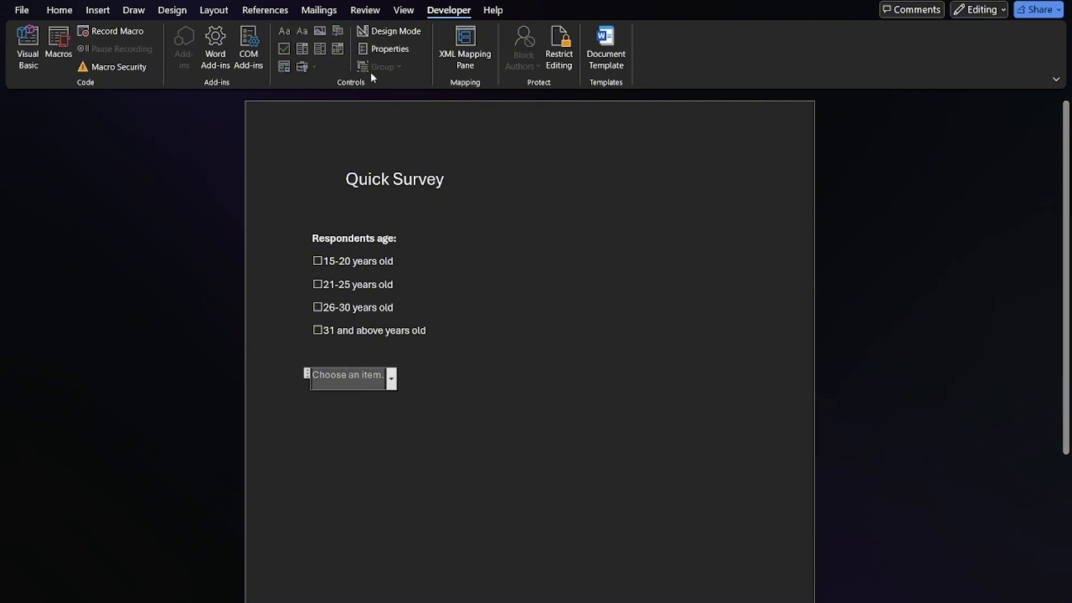
{"action": "left_click", "coordinate": [386, 52]}
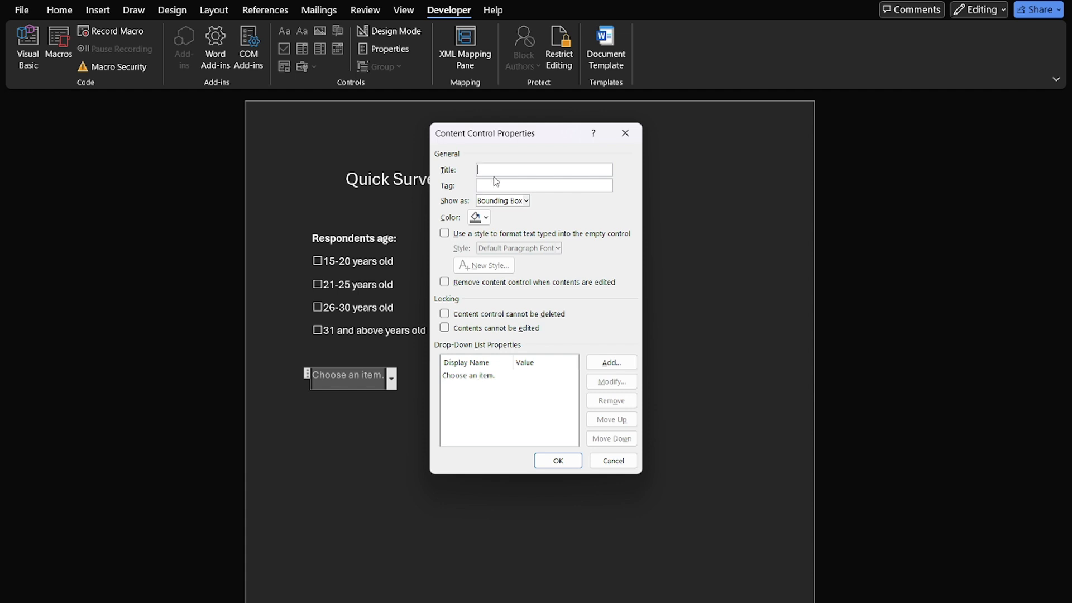
{"action": "left_click", "coordinate": [511, 378]}
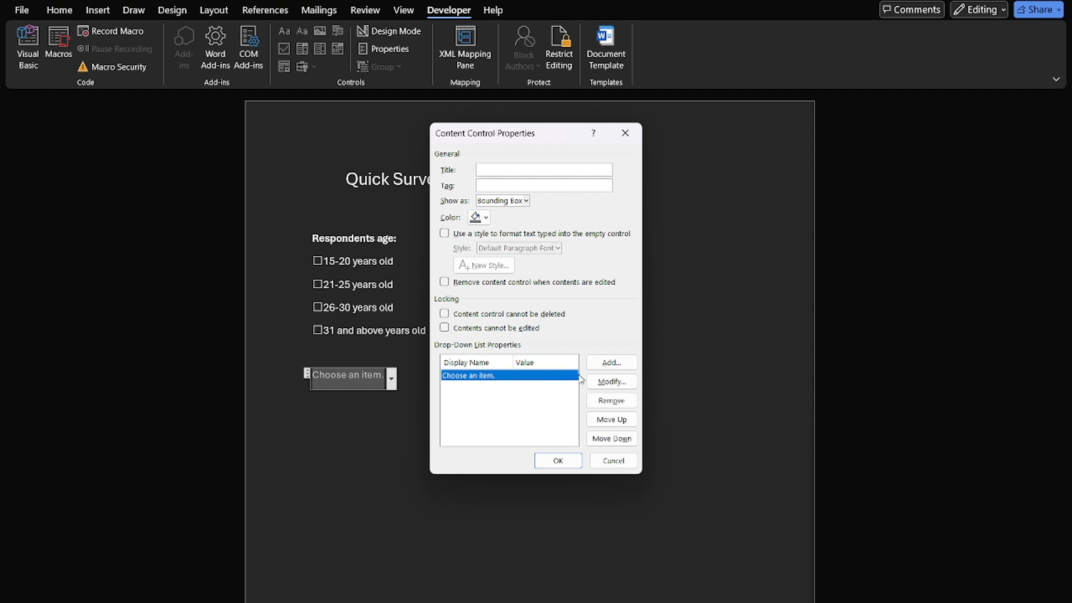
{"action": "left_click", "coordinate": [607, 366]}
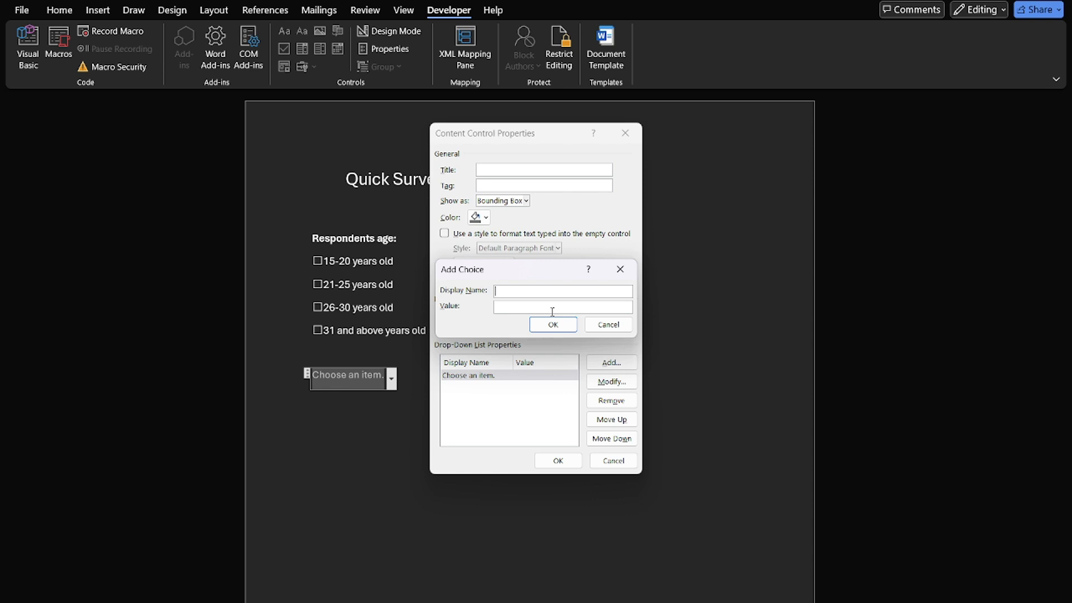
{"action": "type", "text": "Doctor"}
{"action": "left_click", "coordinate": [553, 319]}
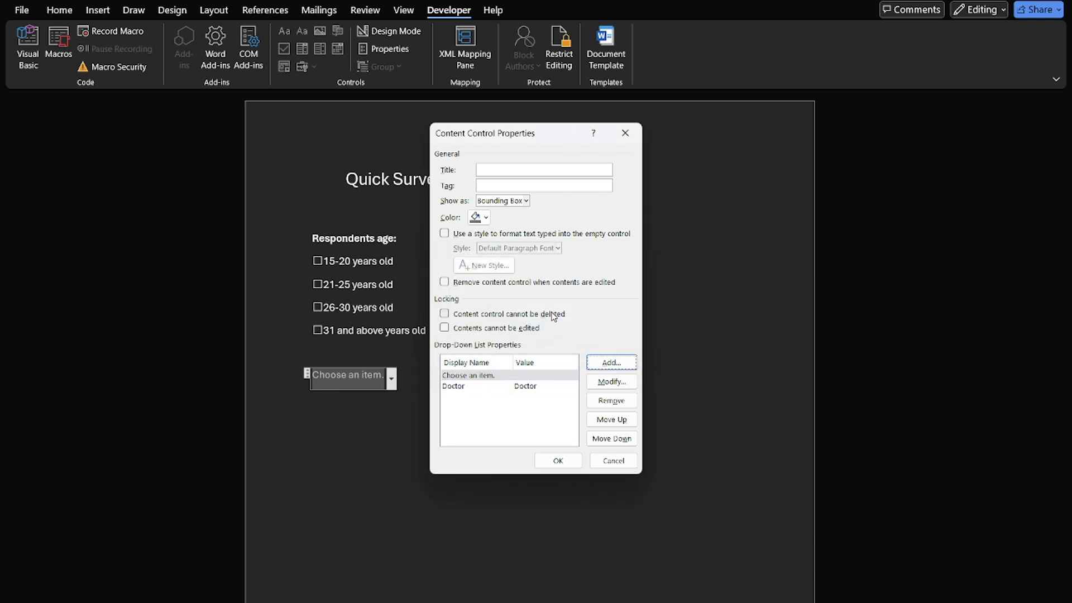
Add the choices "Lawyer" and "Admin Staff" to the drop-down list properties
{"action": "left_click", "coordinate": [611, 362]}
{"action": "type", "text": "Lawyer"}
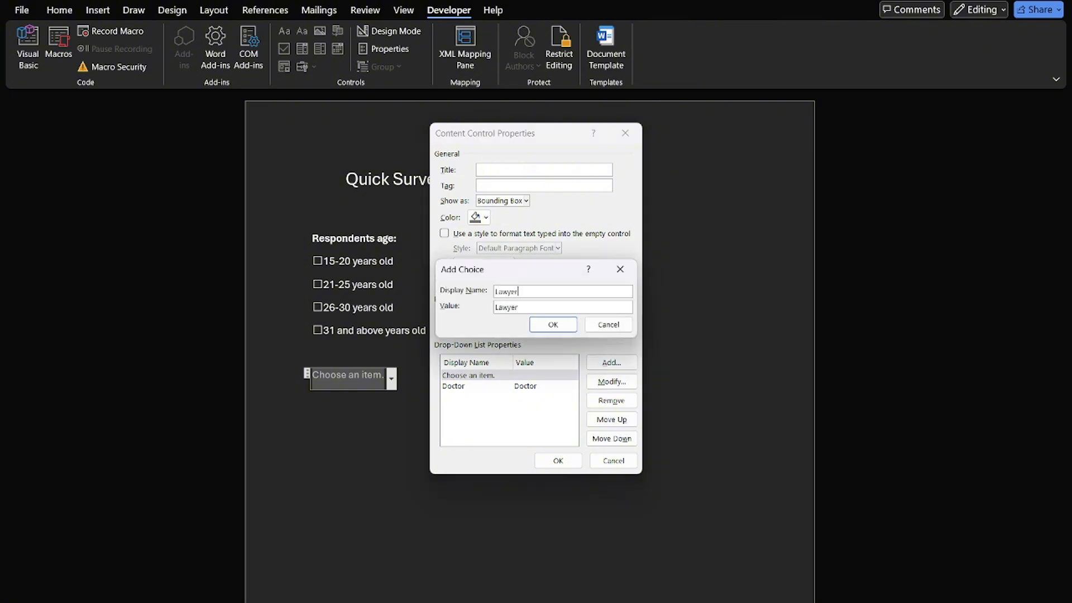
{"action": "key", "text": "Return"}
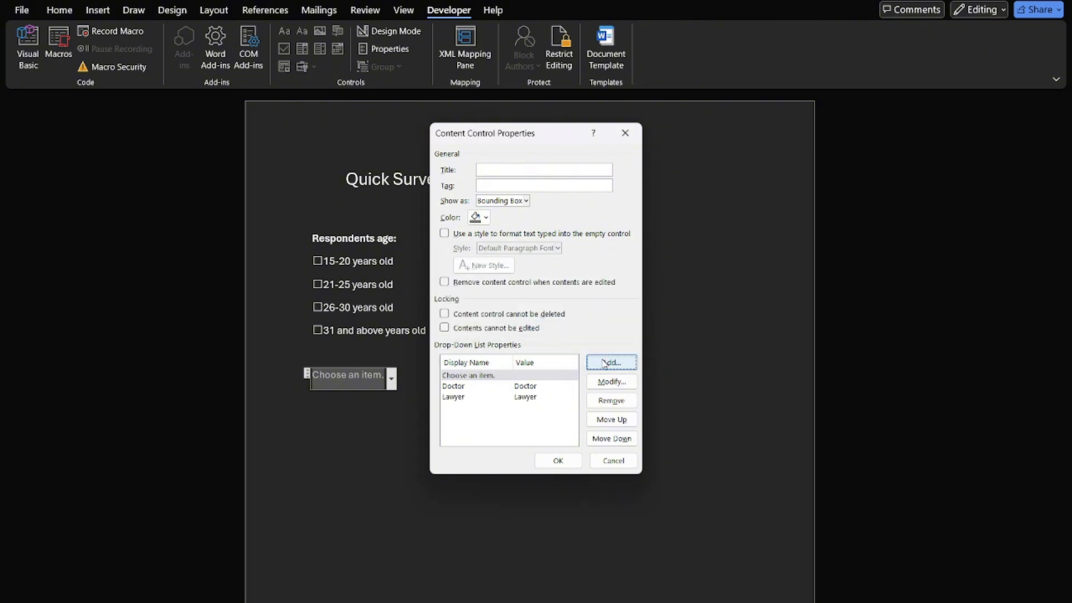
{"action": "left_click", "coordinate": [604, 365]}
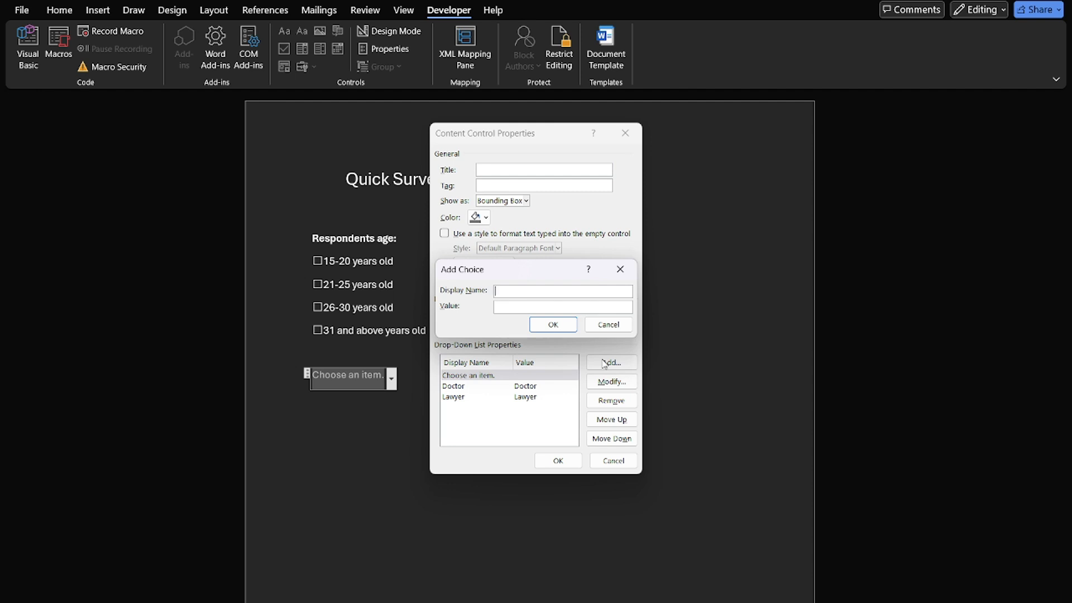
{"action": "type", "text": "Admin Staff"}
{"action": "key", "text": "Return"}
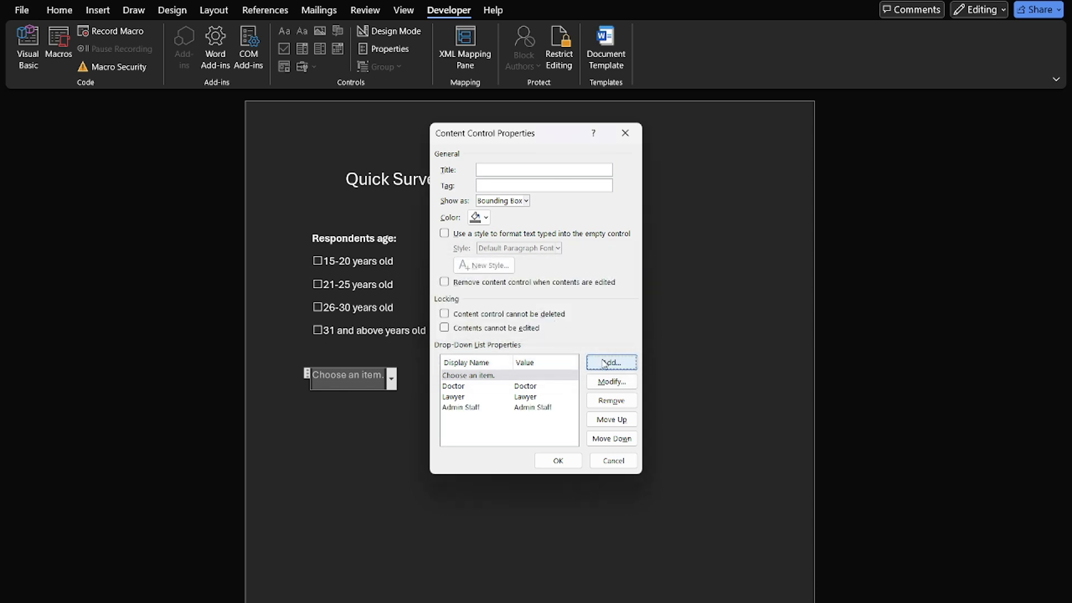
Add the choices "Nurse" and "Analyst" to the drop-down list properties
{"action": "left_click", "coordinate": [604, 364]}
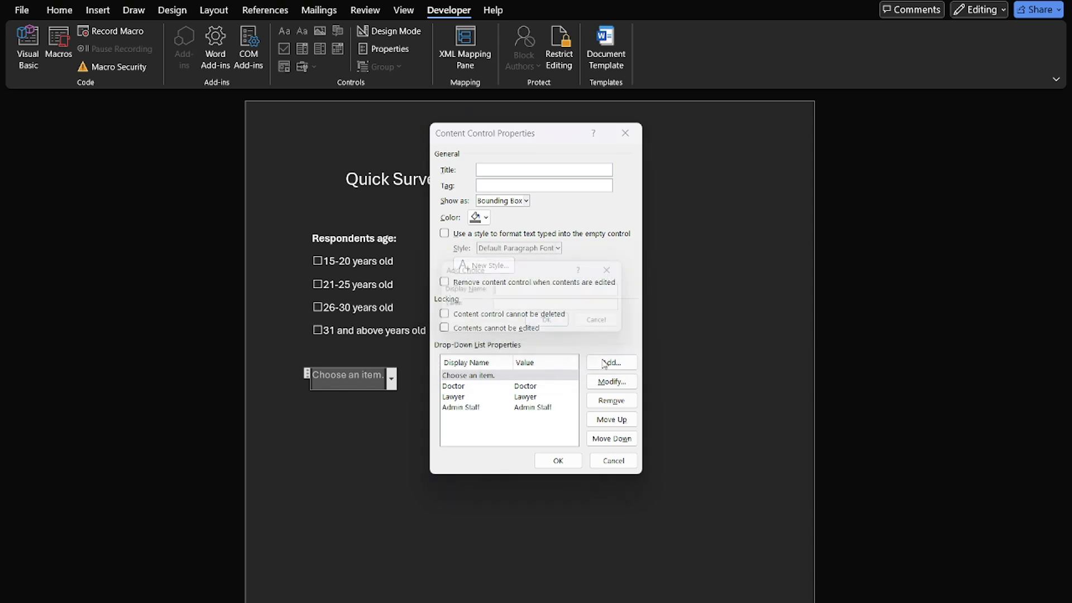
{"action": "type", "text": "Nur"}
{"action": "type", "text": "se"}
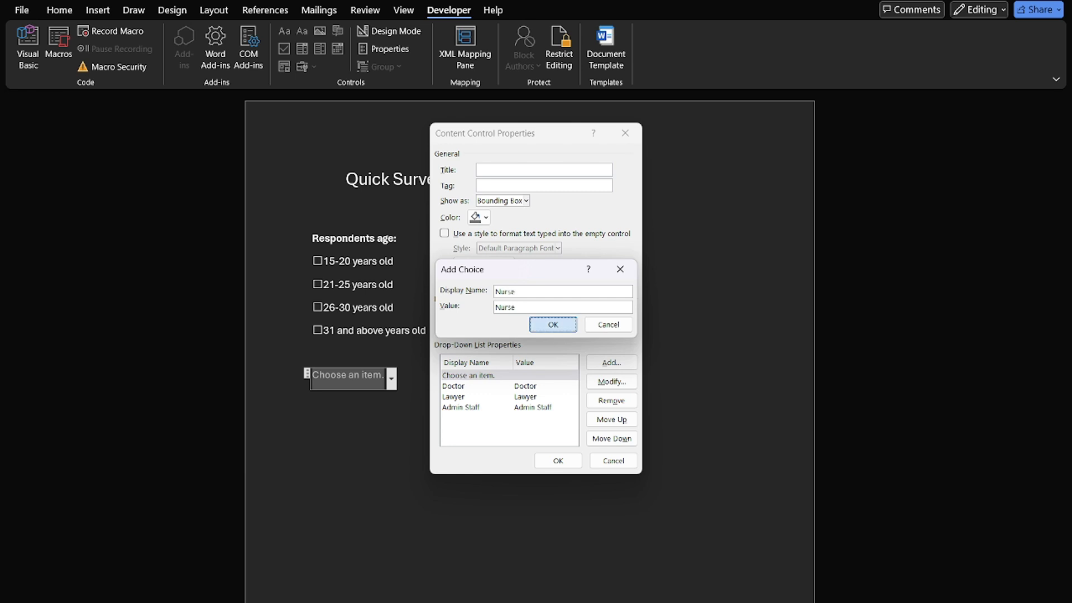
{"action": "left_click", "coordinate": [552, 324]}
{"action": "left_click", "coordinate": [607, 363]}
{"action": "type", "text": "An"}
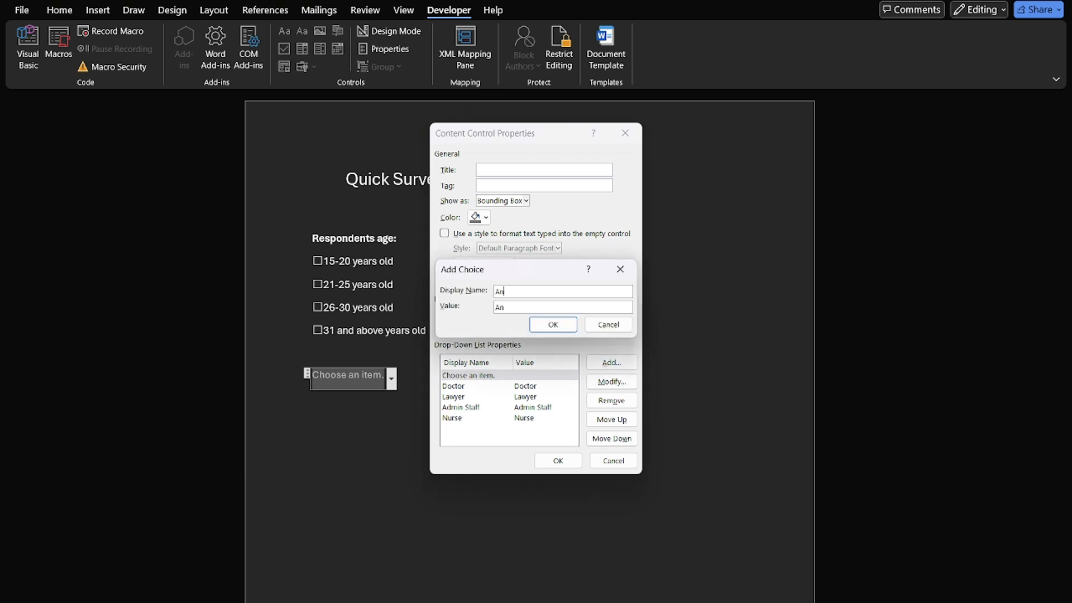
{"action": "type", "text": "alyst"}
{"action": "left_click", "coordinate": [553, 324]}
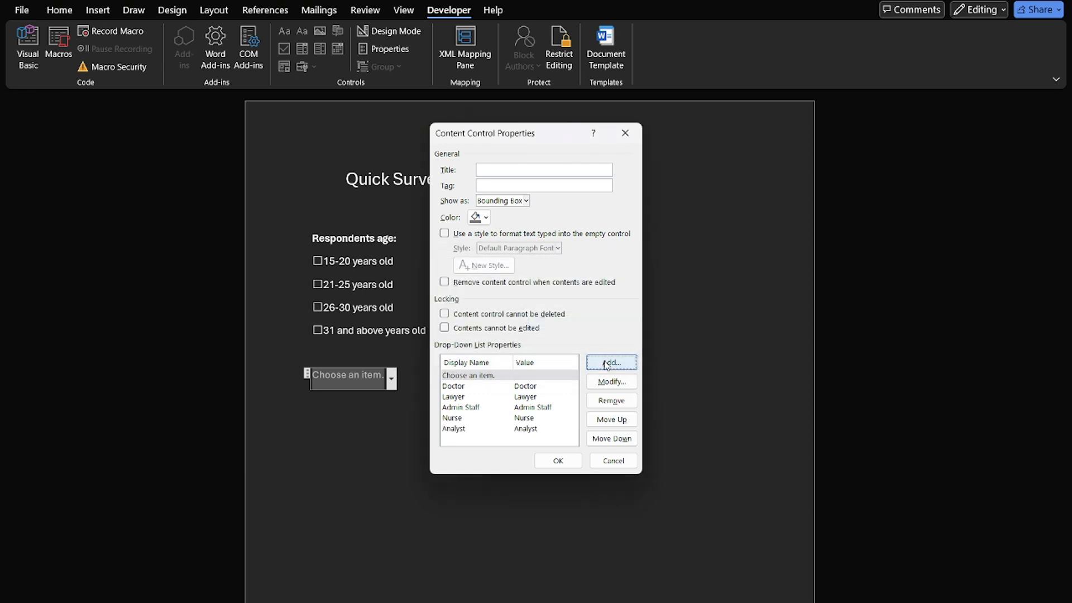
Add "IT" as the last drop-down choice and apply the content control properties
{"action": "left_click", "coordinate": [607, 363]}
{"action": "type", "text": "U"}
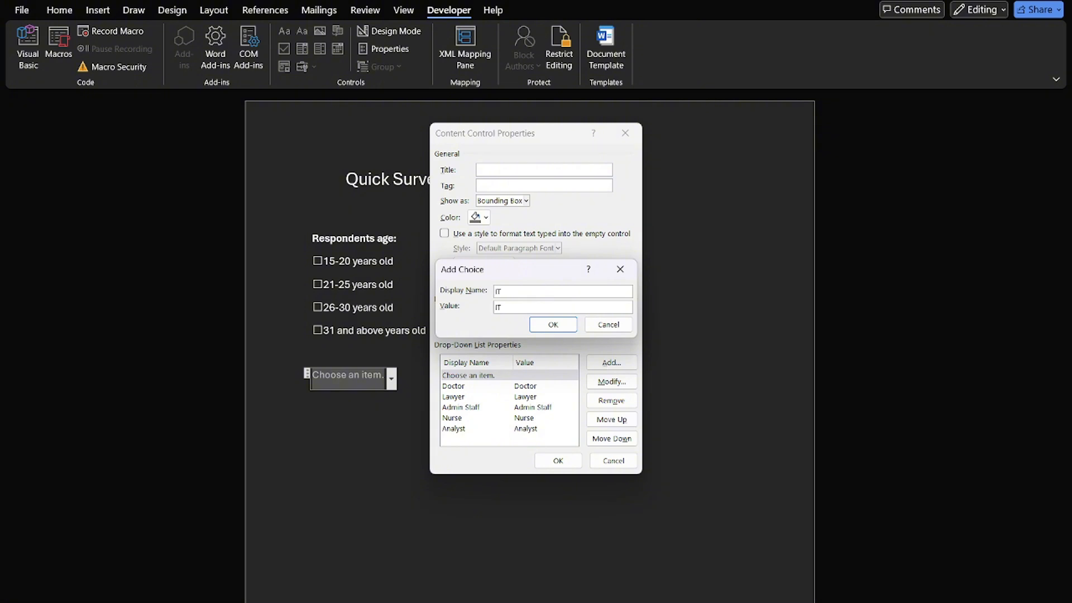
{"action": "left_click", "coordinate": [552, 324]}
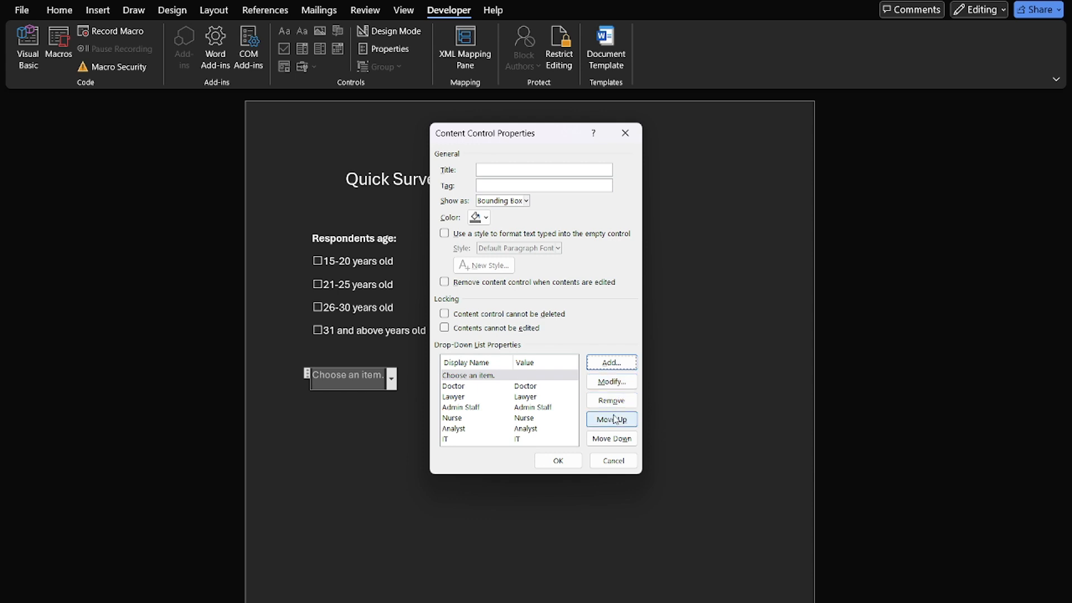
{"action": "left_click", "coordinate": [557, 461]}
Check the choices offered by the drop-down list below the age options
{"action": "left_click", "coordinate": [388, 382]}
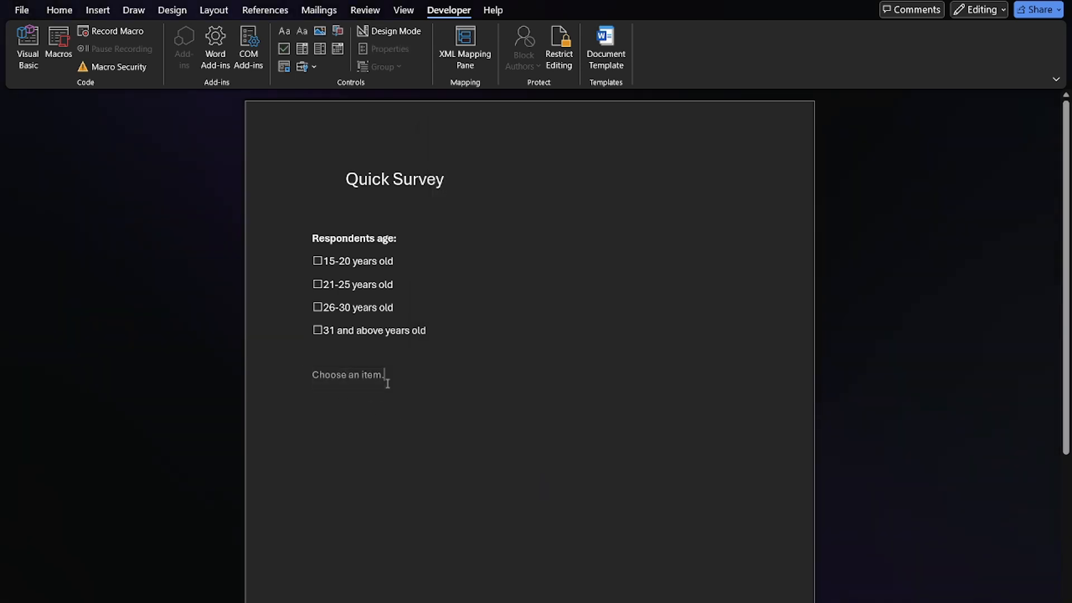
{"action": "left_click", "coordinate": [370, 380]}
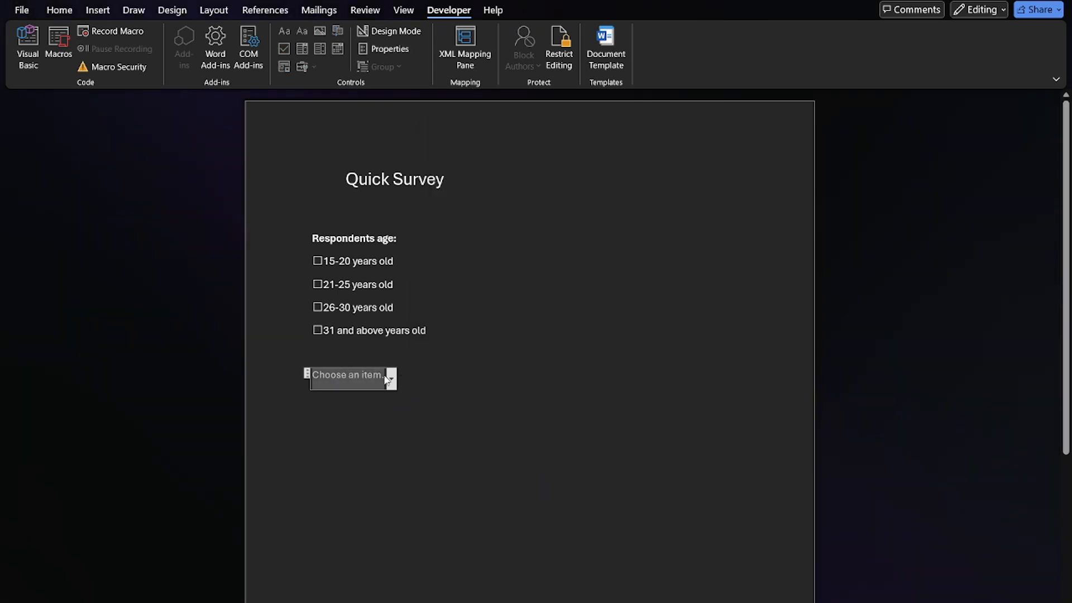
{"action": "left_click", "coordinate": [387, 380]}
{"action": "left_click", "coordinate": [433, 384]}
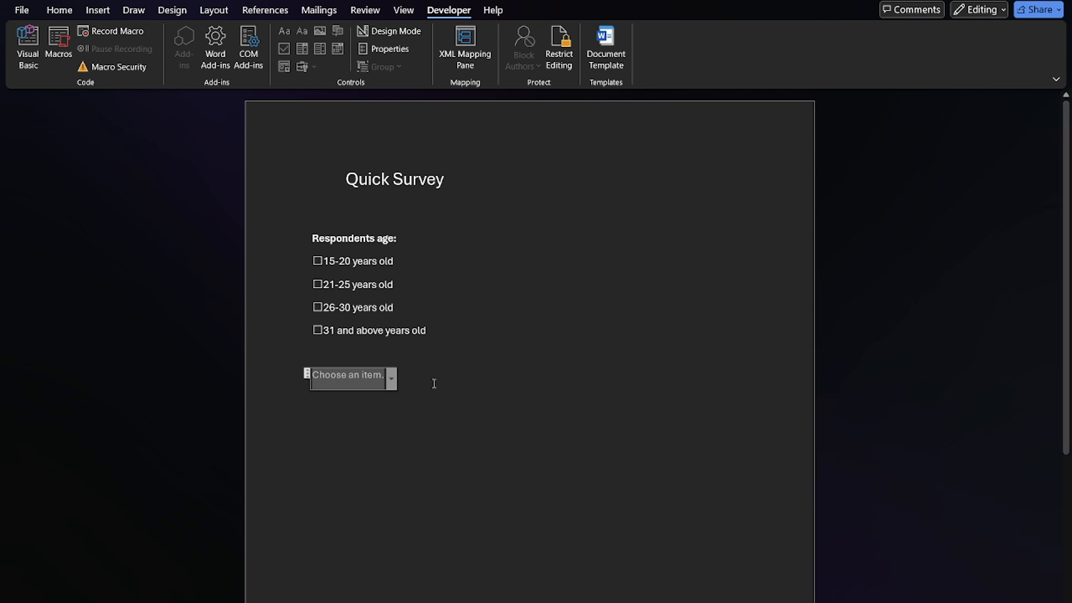
Add the label "2. Profession" directly after the drop-down list on the same line
{"action": "left_click", "coordinate": [434, 383]}
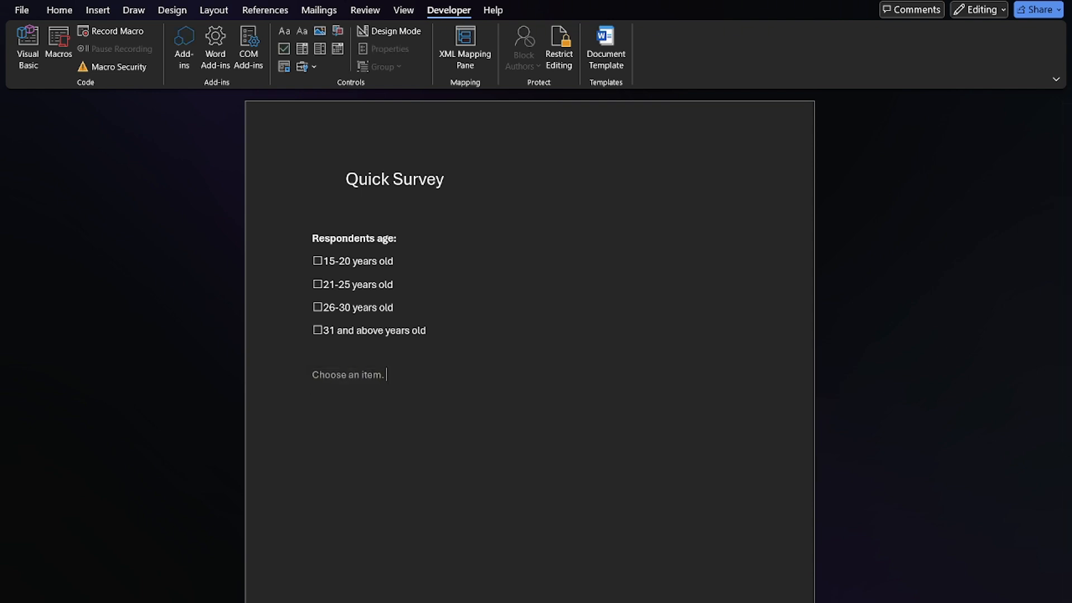
{"action": "type", "text": "Pro"}
{"action": "type", "text": "2."}
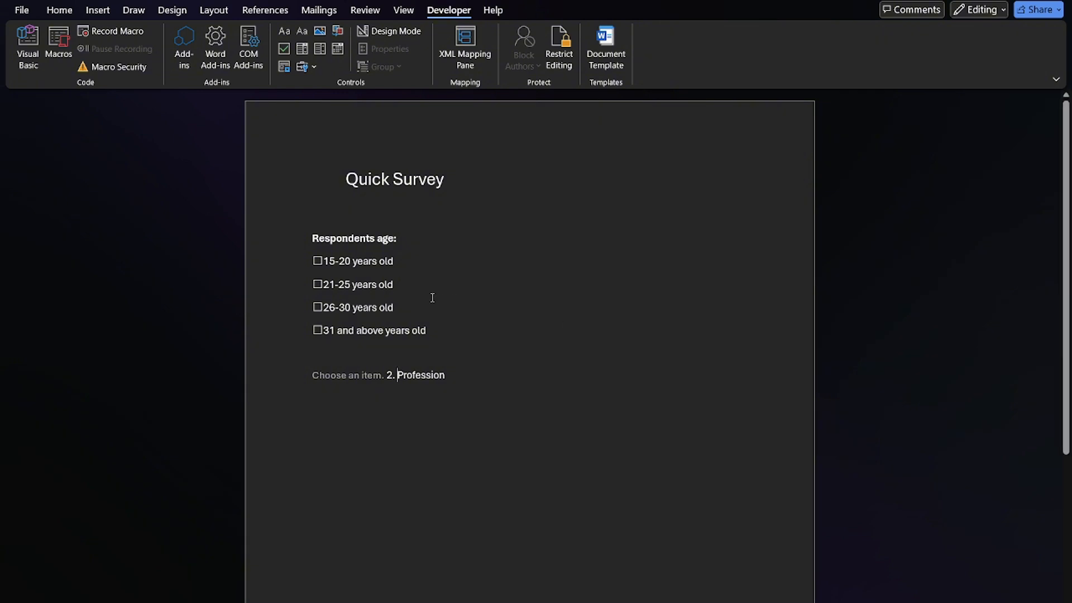
Number the "Respondents age:" heading as item 1
{"action": "left_click", "coordinate": [305, 239]}
{"action": "left_click", "coordinate": [310, 239]}
{"action": "type", "text": "1."}
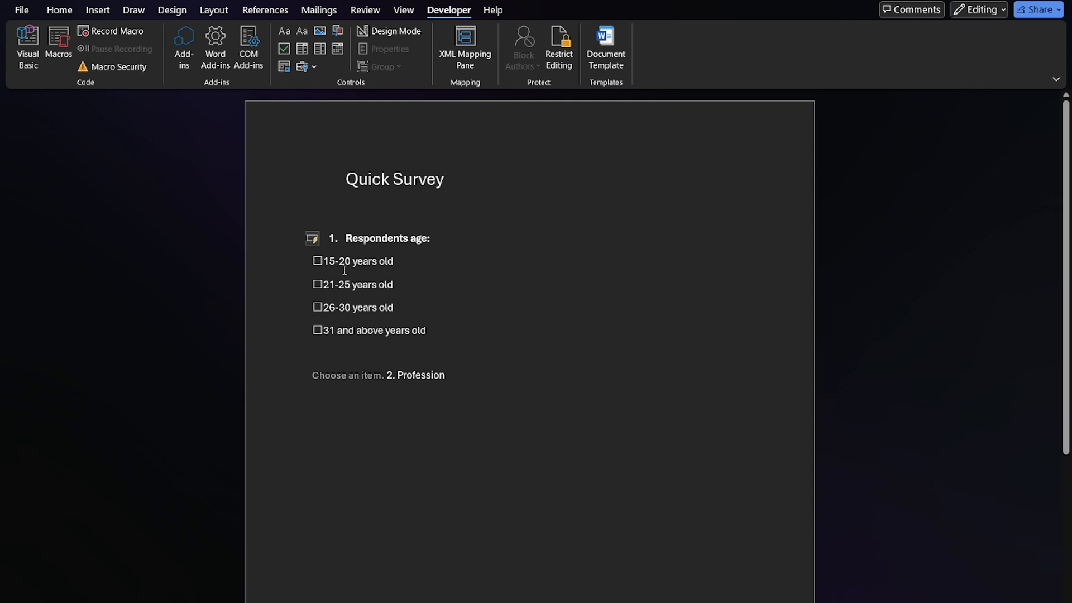
Test the form by toggling the "15-20 years old" check box and opening the profession drop-down list
{"action": "left_click", "coordinate": [318, 262]}
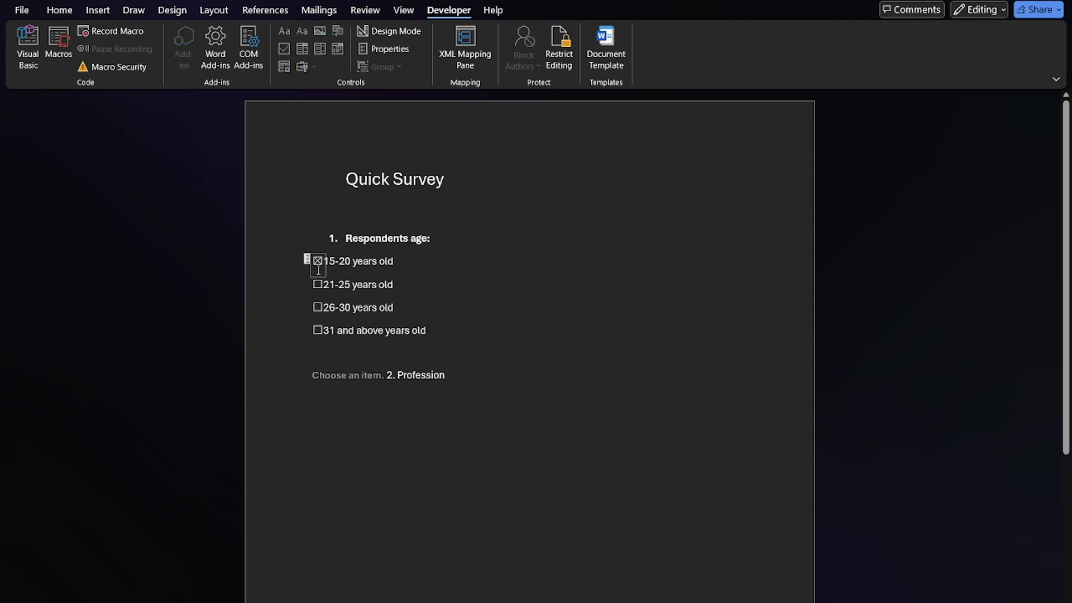
{"action": "left_click", "coordinate": [360, 375]}
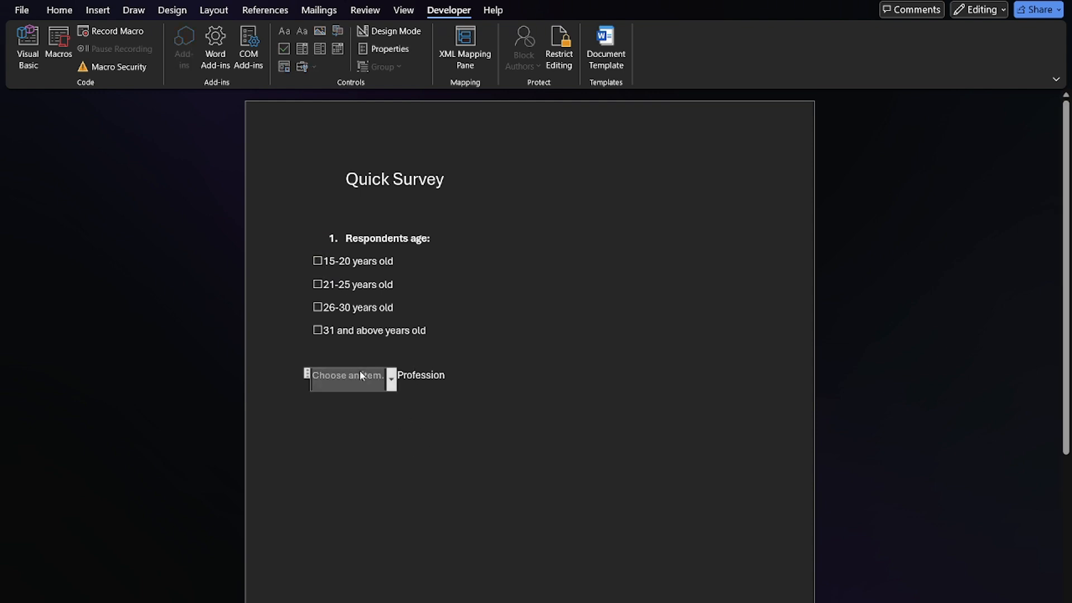
{"action": "left_click", "coordinate": [391, 375]}
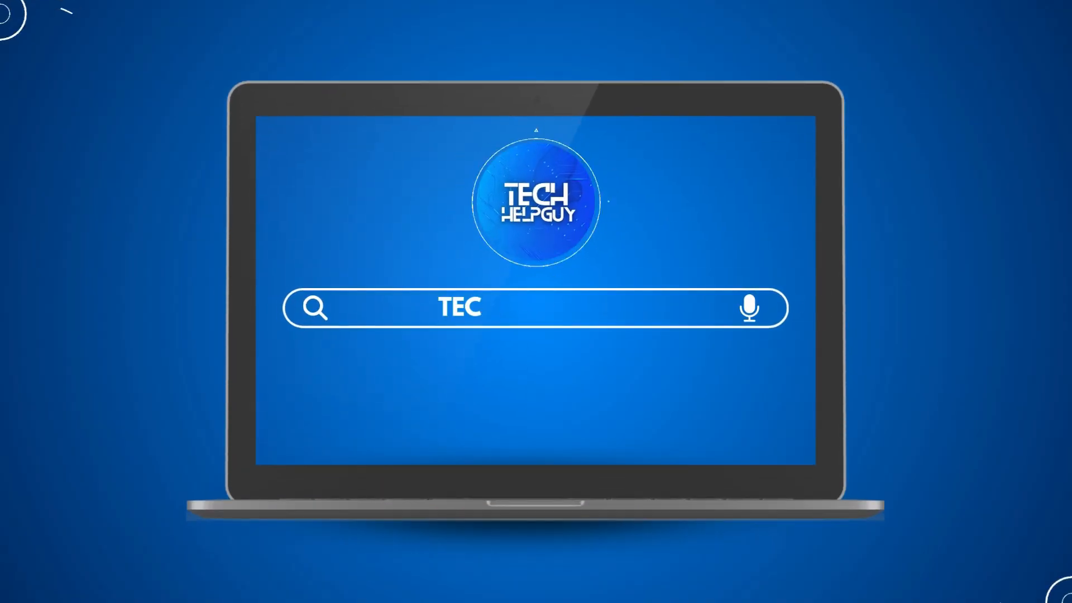